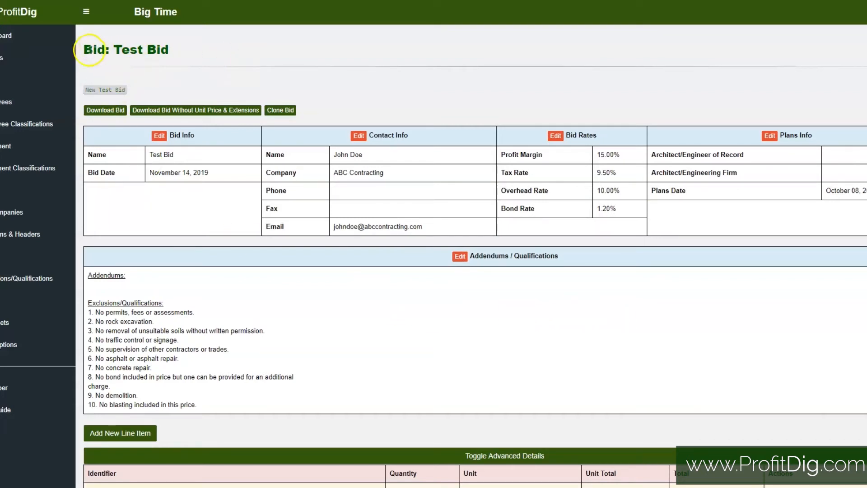
# Step: Review the Test Bid heading, the Bid Info name and date, and the Contact Info name and company
pyautogui.moveTo(85, 48); pyautogui.dragTo(183, 43)
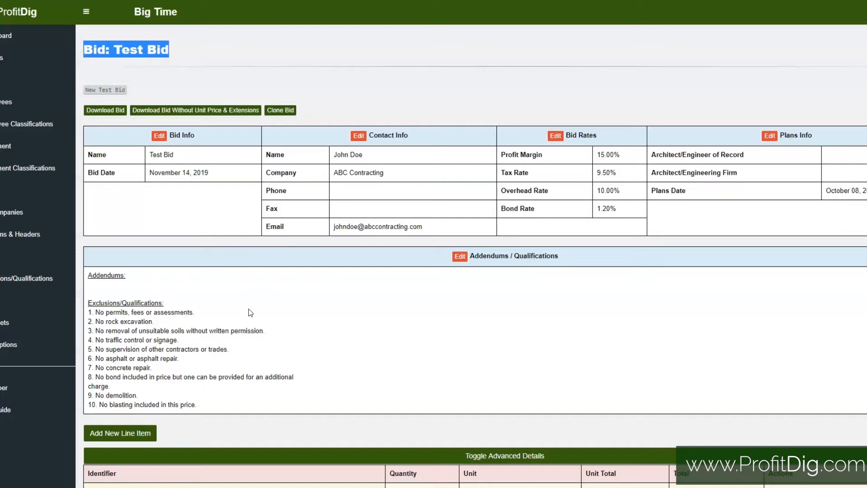
pyautogui.click(257, 177)
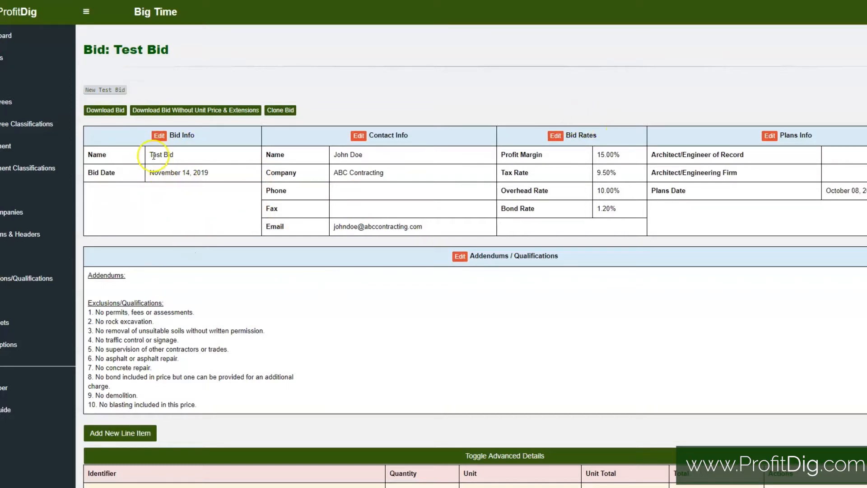
pyautogui.moveTo(150, 156); pyautogui.dragTo(232, 168)
pyautogui.moveTo(333, 152); pyautogui.dragTo(383, 155)
pyautogui.moveTo(335, 173); pyautogui.dragTo(427, 178)
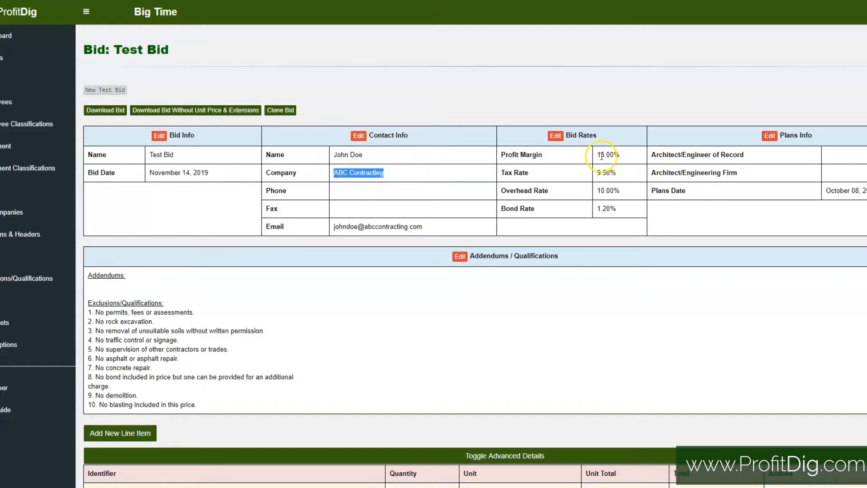
# Step: Review the profit margin, tax, overhead and bond rates in the Bid Rates section
pyautogui.click(597, 156)
pyautogui.moveTo(596, 156); pyautogui.dragTo(632, 155)
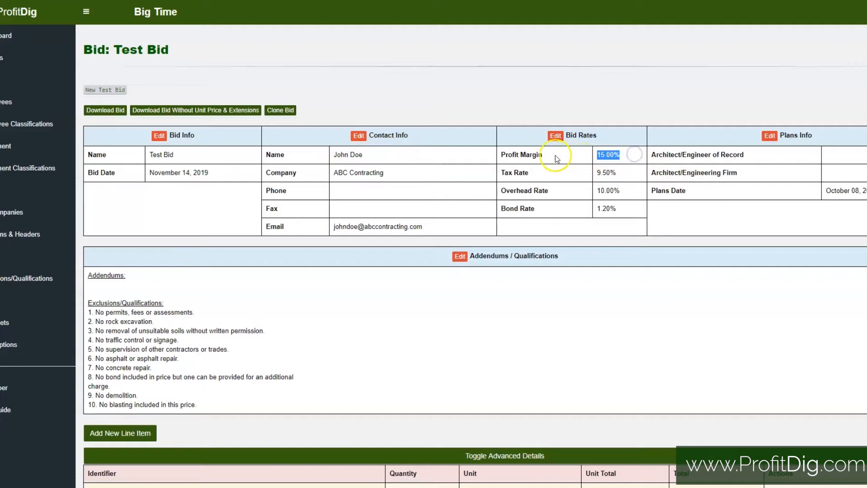
pyautogui.click(598, 158)
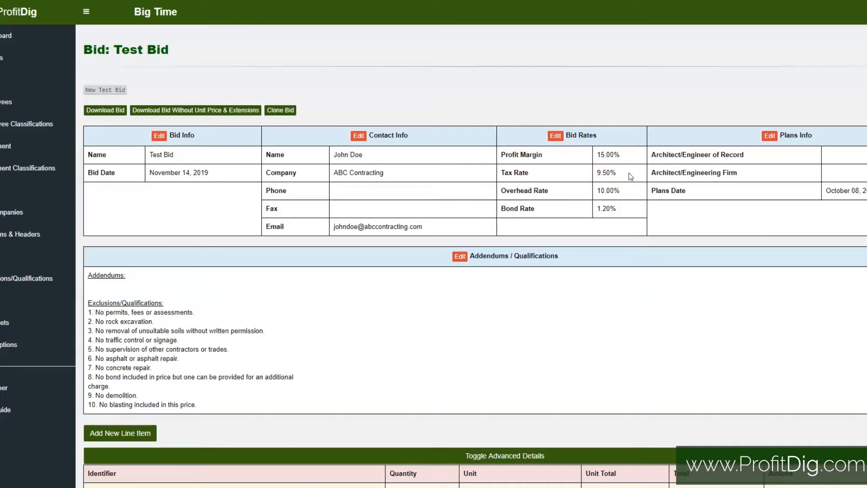
pyautogui.moveTo(597, 155); pyautogui.dragTo(646, 173)
pyautogui.moveTo(597, 191); pyautogui.dragTo(648, 190)
pyautogui.moveTo(599, 208); pyautogui.dragTo(635, 206)
pyautogui.click(625, 208)
# Step: Review the Addendums / Qualifications section, including the exclusions for permits, rock excavation and traffic control
pyautogui.scroll(-5, 624, 208)
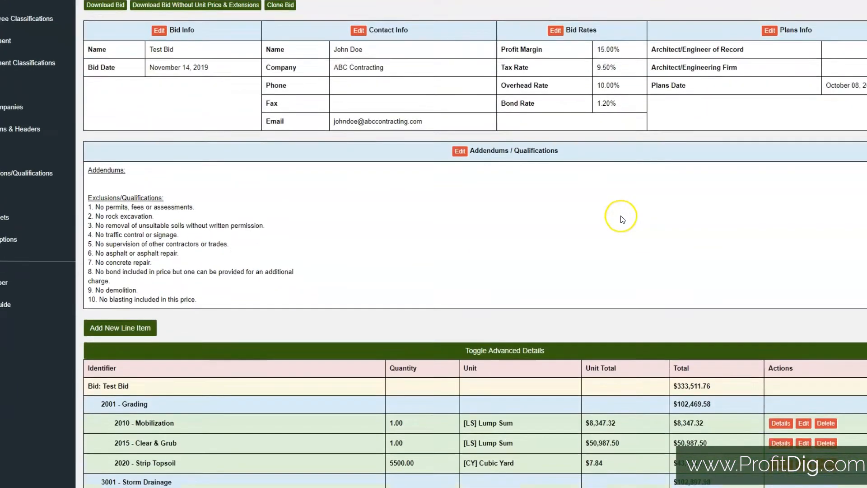
pyautogui.moveTo(572, 103); pyautogui.dragTo(472, 108)
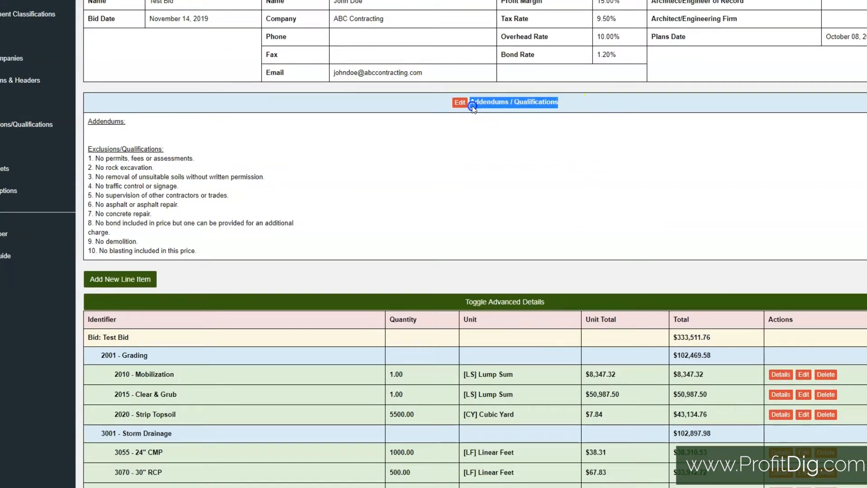
pyautogui.click(252, 193)
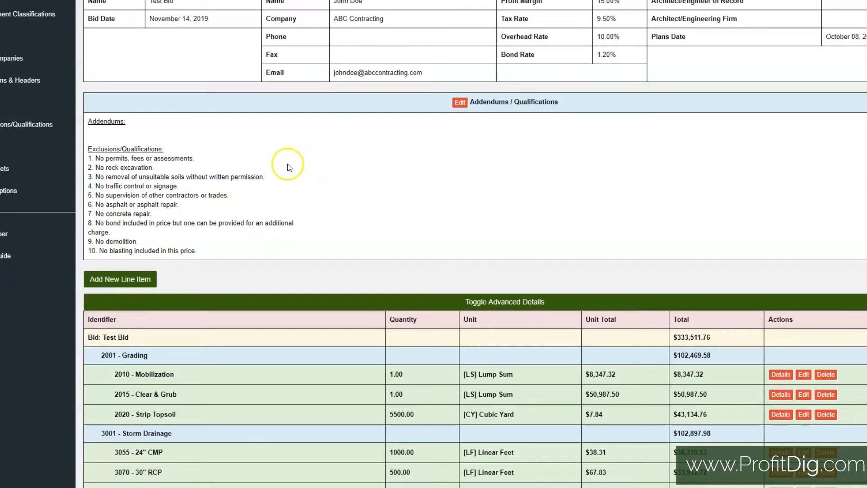
pyautogui.moveTo(93, 157); pyautogui.dragTo(217, 156)
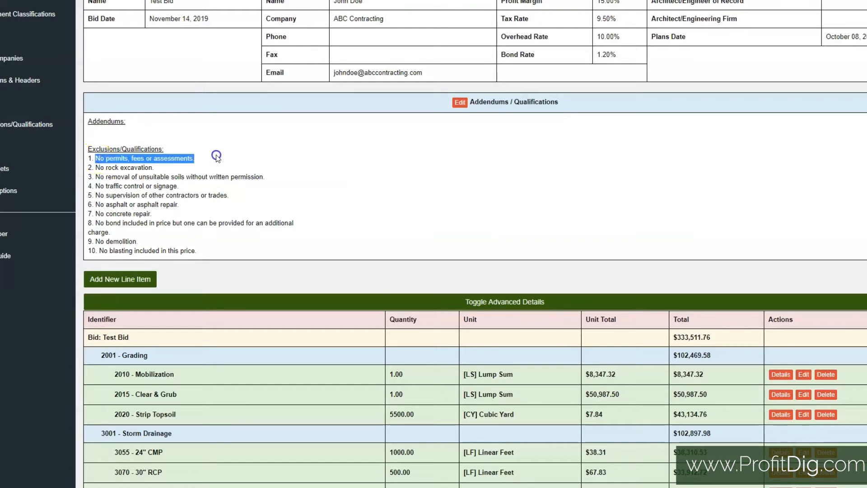
pyautogui.click(131, 167)
pyautogui.moveTo(106, 168); pyautogui.dragTo(181, 167)
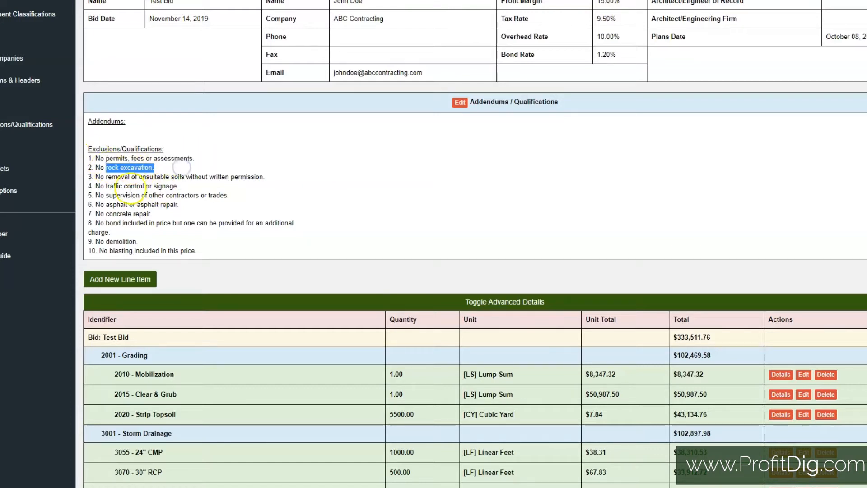
pyautogui.moveTo(94, 185); pyautogui.dragTo(159, 194)
pyautogui.click(159, 194)
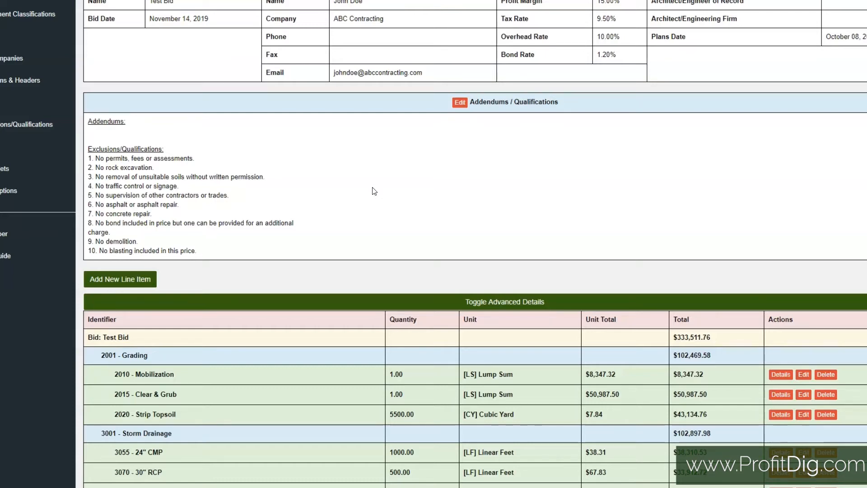
# Step: Examine the 2001 - Grading header and its Mobilization, Clear & Grub and Strip Topsoil line items
pyautogui.scroll(-2, 375, 194)
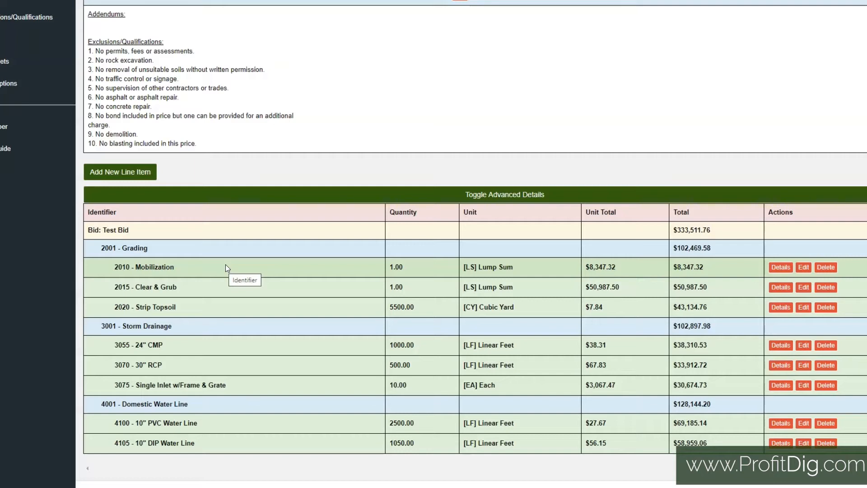
pyautogui.click(146, 234)
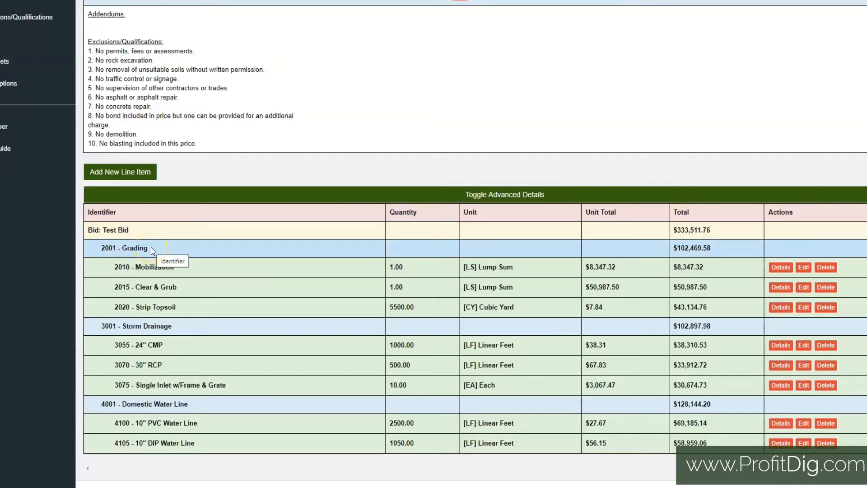
pyautogui.moveTo(149, 248); pyautogui.dragTo(124, 250)
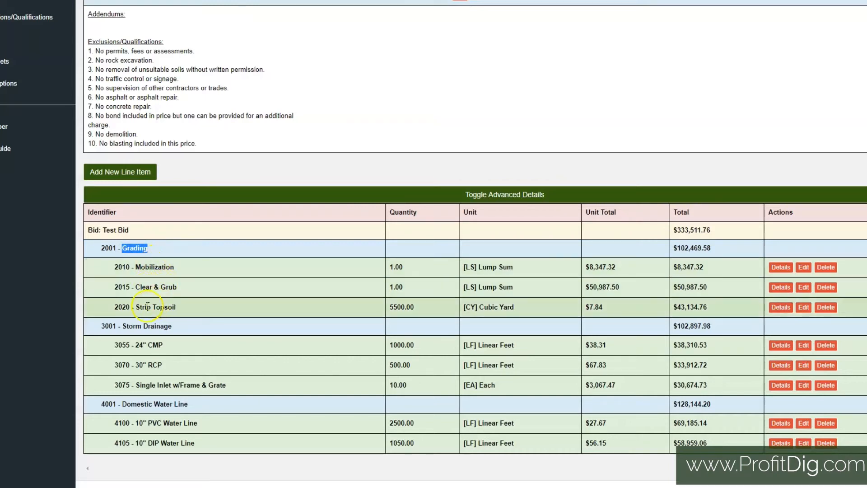
pyautogui.click(142, 248)
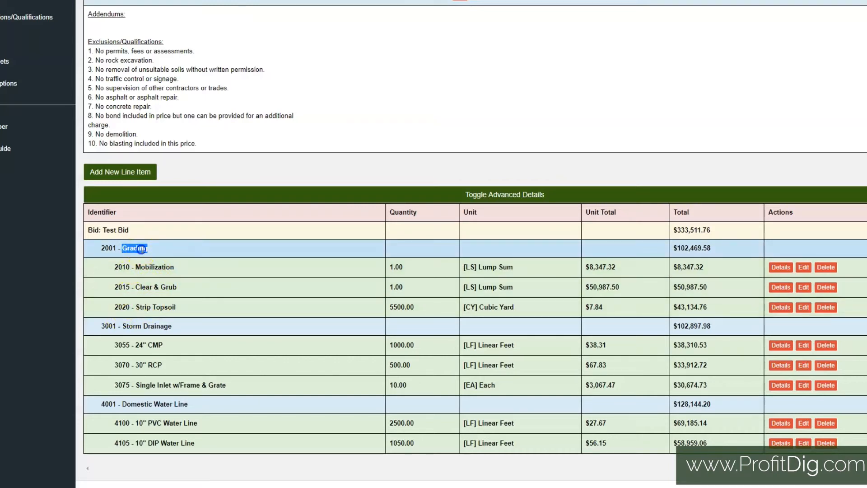
pyautogui.moveTo(151, 248); pyautogui.dragTo(100, 251)
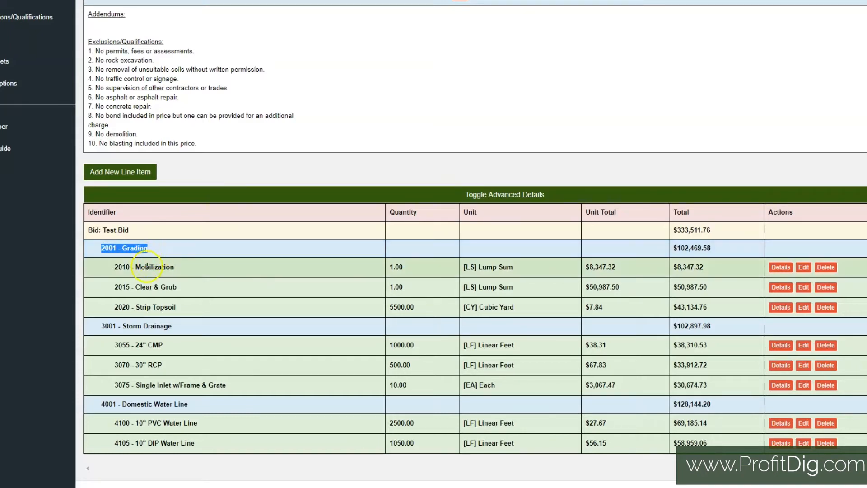
pyautogui.moveTo(134, 267); pyautogui.dragTo(187, 267)
pyautogui.moveTo(135, 287); pyautogui.dragTo(186, 287)
pyautogui.moveTo(135, 307); pyautogui.dragTo(180, 308)
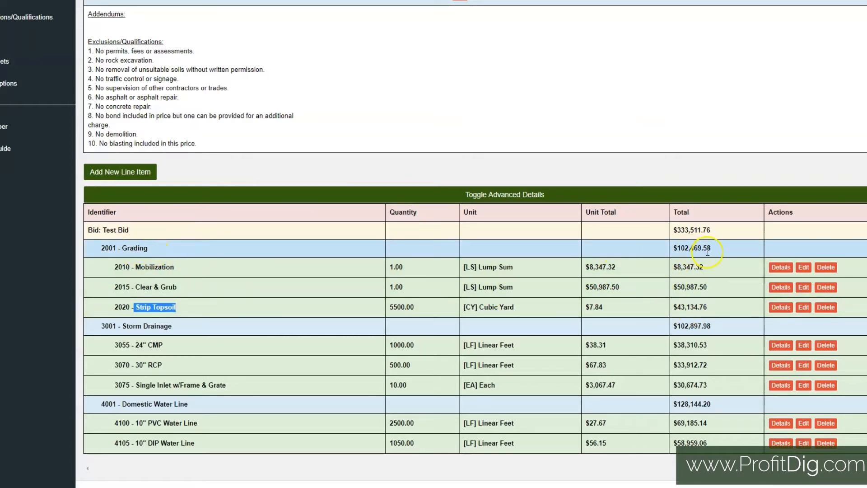
pyautogui.click(137, 265)
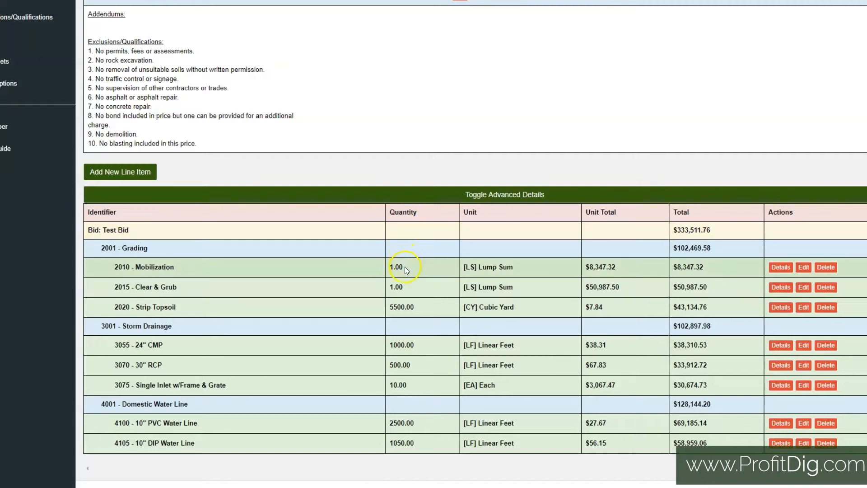
# Step: Check the quantity and unit total of the 2010 - Mobilization line item
pyautogui.moveTo(398, 267); pyautogui.dragTo(386, 269)
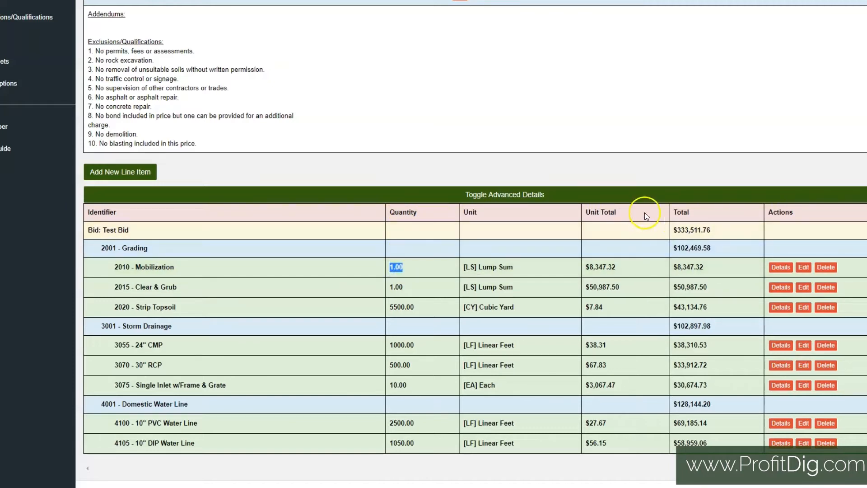
pyautogui.moveTo(624, 269); pyautogui.dragTo(582, 269)
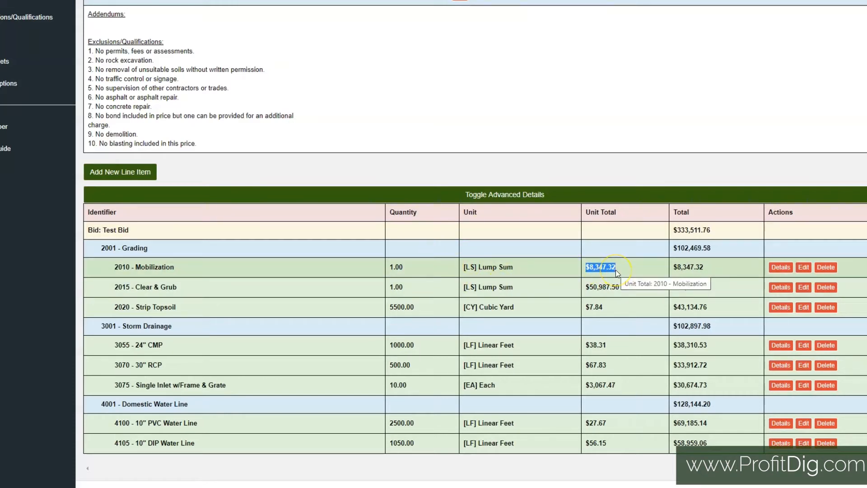
pyautogui.doubleClick(399, 267)
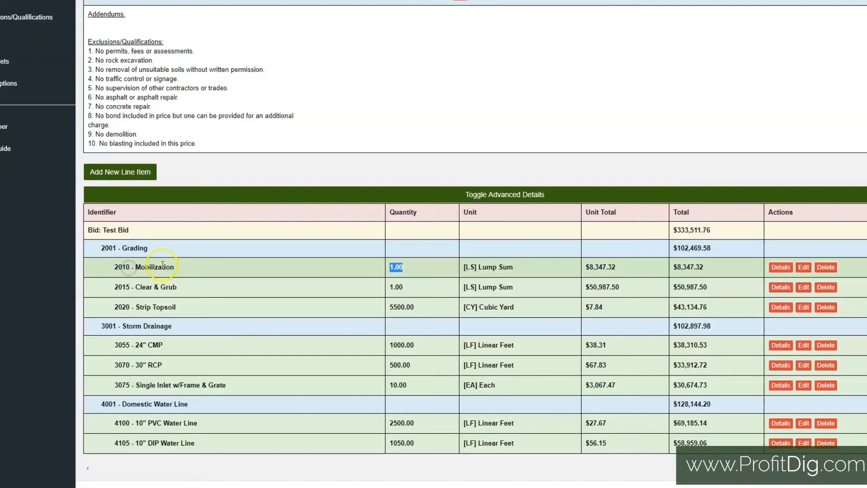
pyautogui.click(129, 267)
# Step: Check the Strip Topsoil line item's quantity, unit, unit total and total, plus the overall total of the Grading section
pyautogui.moveTo(135, 307); pyautogui.dragTo(190, 308)
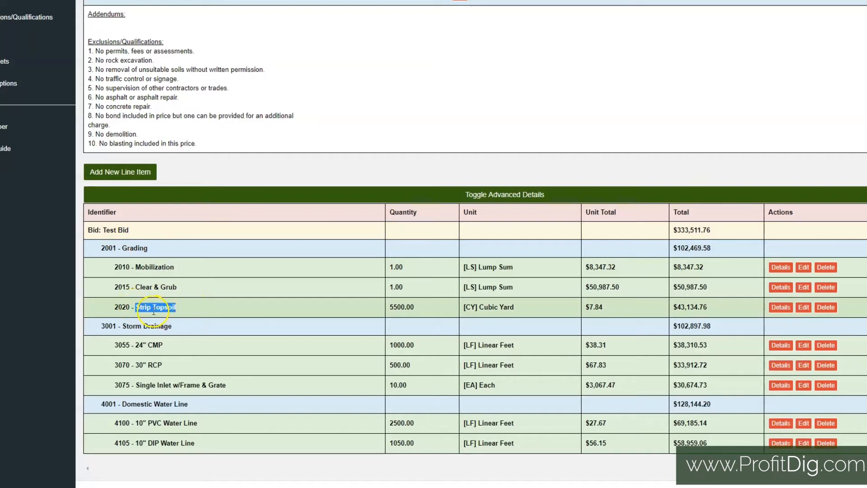
pyautogui.click(415, 306)
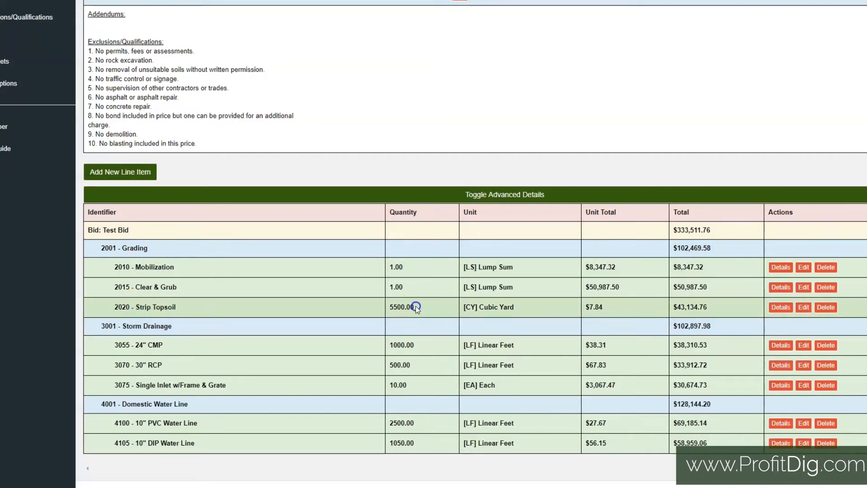
pyautogui.moveTo(516, 307); pyautogui.dragTo(461, 309)
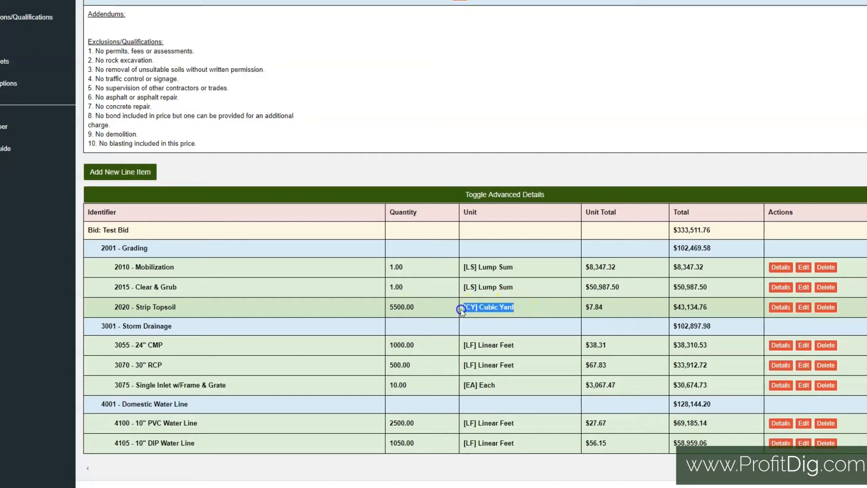
pyautogui.click(602, 305)
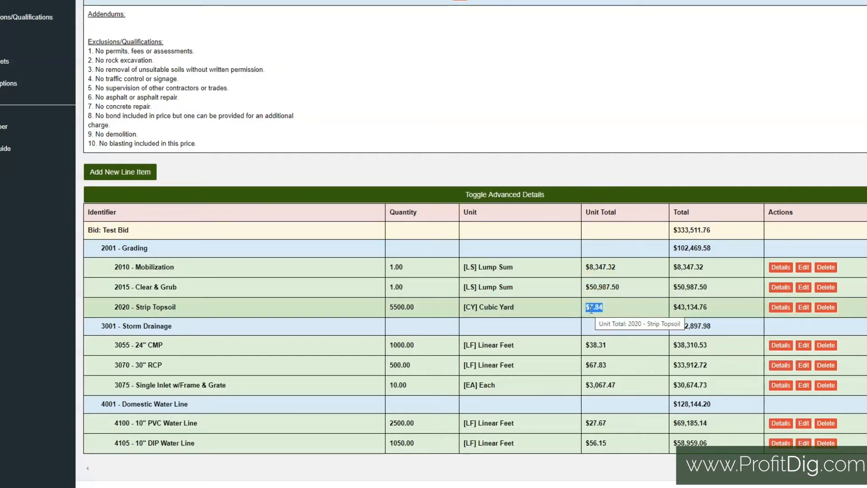
pyautogui.moveTo(708, 307); pyautogui.dragTo(662, 314)
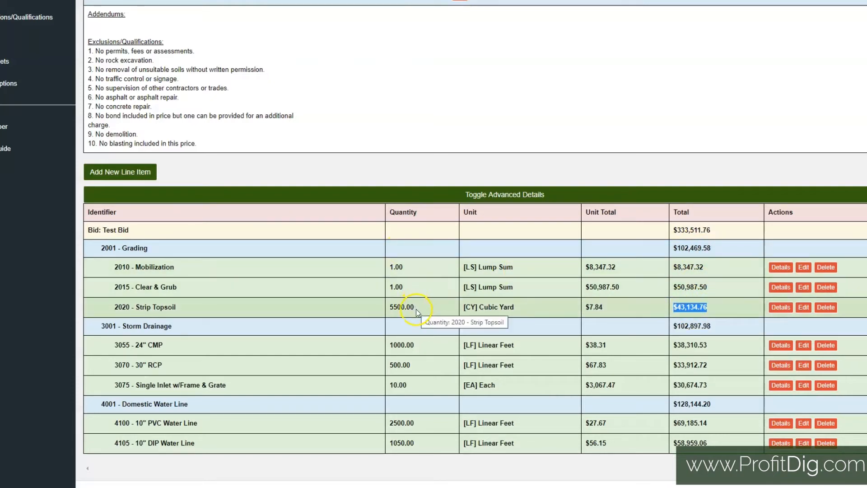
pyautogui.moveTo(415, 307); pyautogui.dragTo(387, 307)
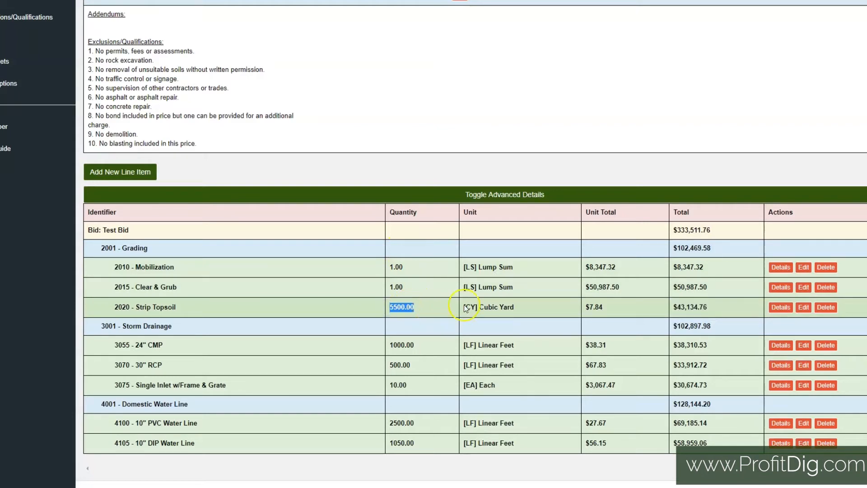
pyautogui.moveTo(514, 307); pyautogui.dragTo(441, 303)
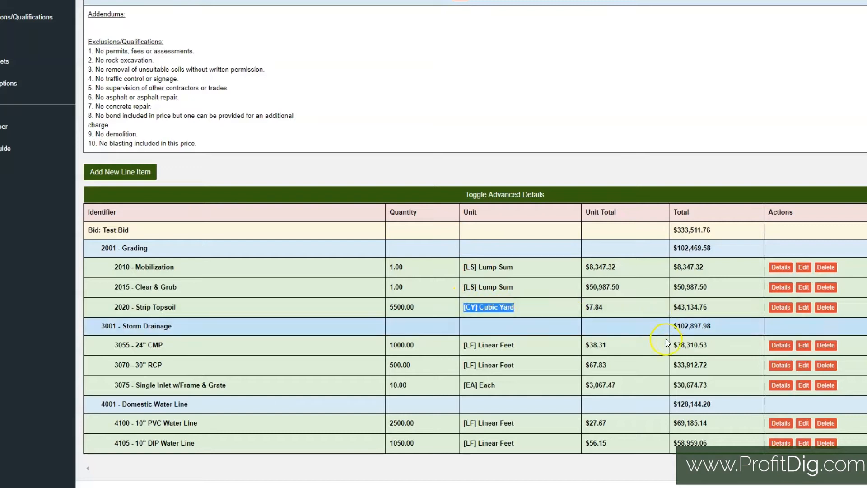
pyautogui.click(510, 312)
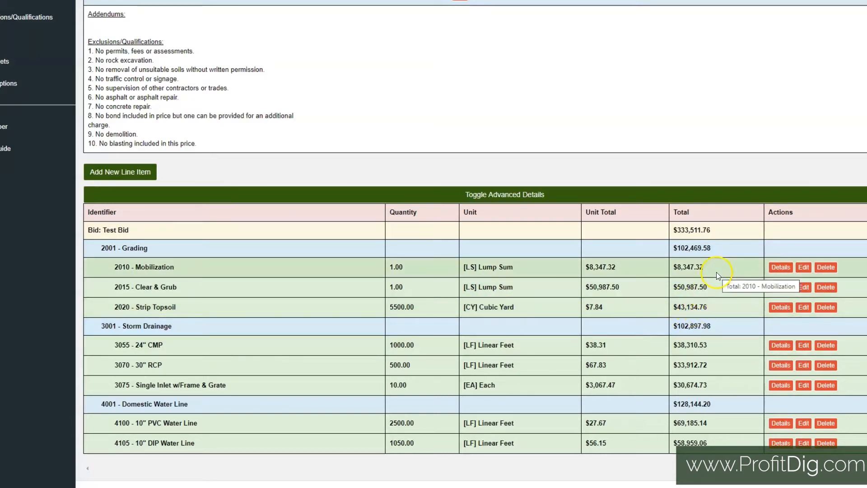
pyautogui.click(713, 248)
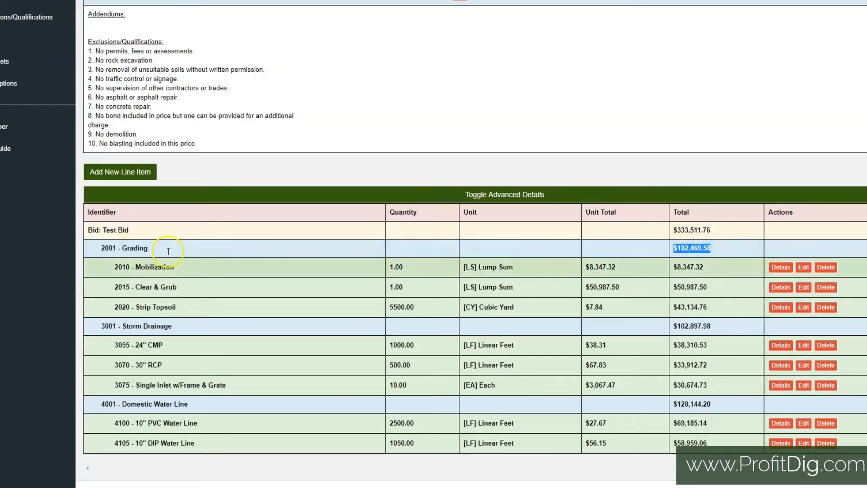
pyautogui.click(709, 251)
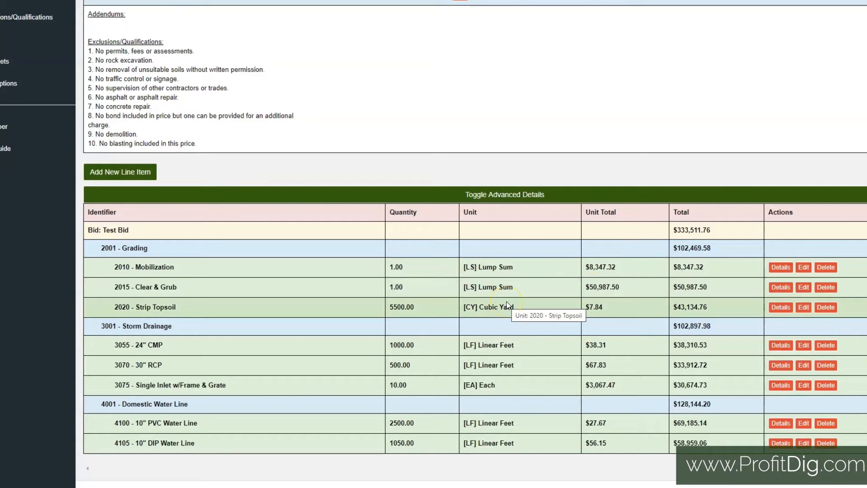
# Step: Show the line items' advanced details, look through the rate, raw cost, profit, overhead and bond columns, and hide the details again
pyautogui.click(507, 197)
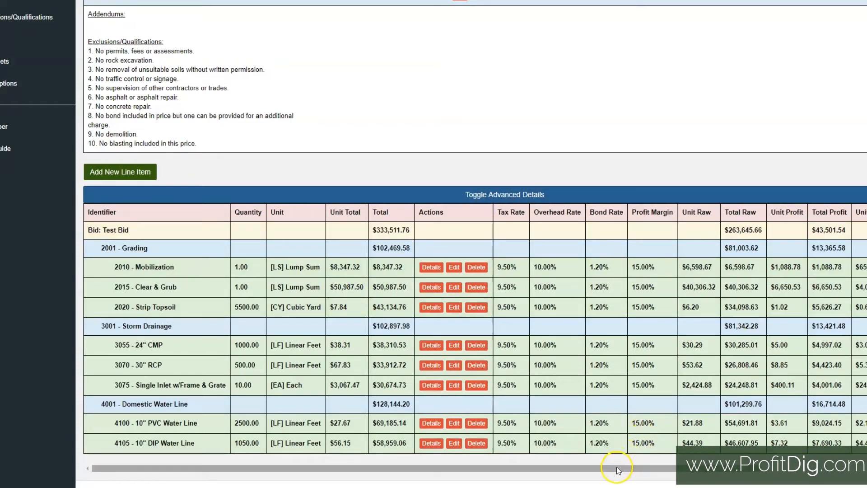
pyautogui.moveTo(617, 469); pyautogui.dragTo(774, 473)
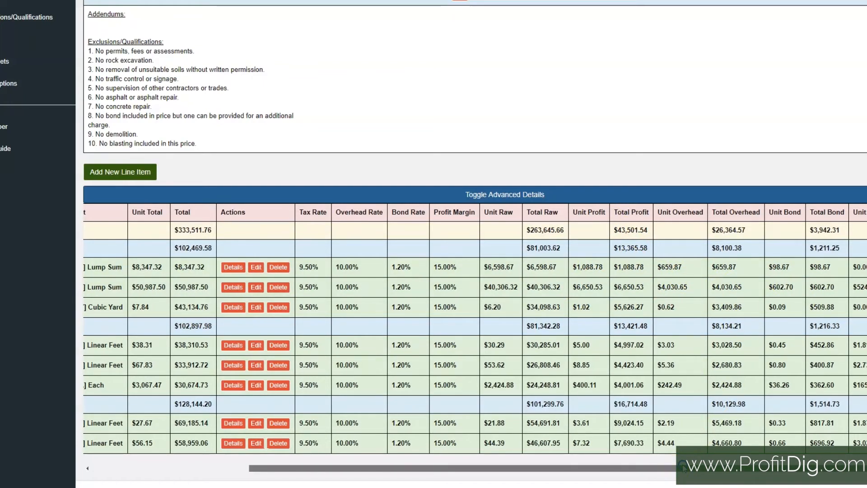
pyautogui.moveTo(698, 472)
pyautogui.mouseDown()
pyautogui.moveTo(456, 448)
pyautogui.moveTo(698, 475)
pyautogui.mouseUp()
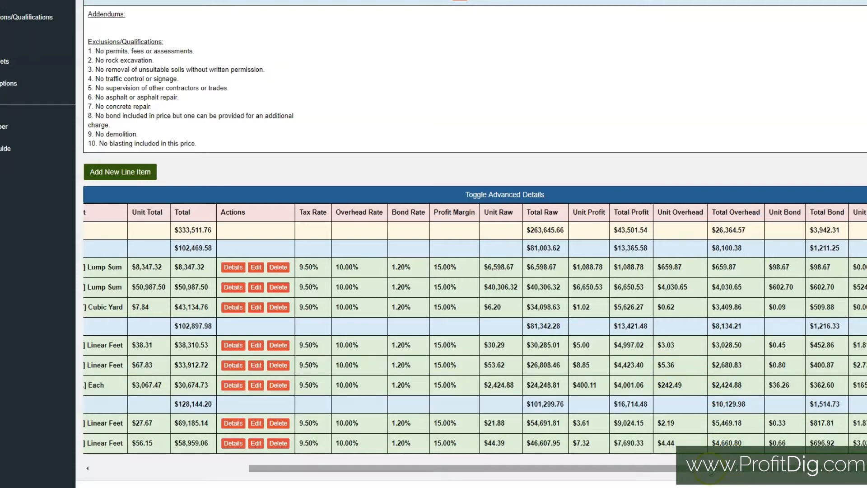
pyautogui.moveTo(669, 469); pyautogui.dragTo(456, 467)
pyautogui.click(485, 185)
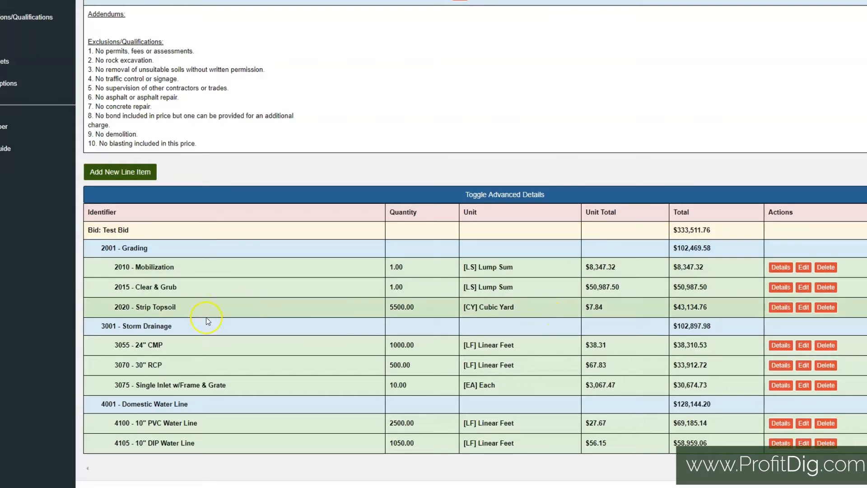
# Step: Open the 2020 - Strip Topsoil line item for editing and look over its header, bid item and quantity fields
pyautogui.moveTo(136, 309); pyautogui.dragTo(191, 307)
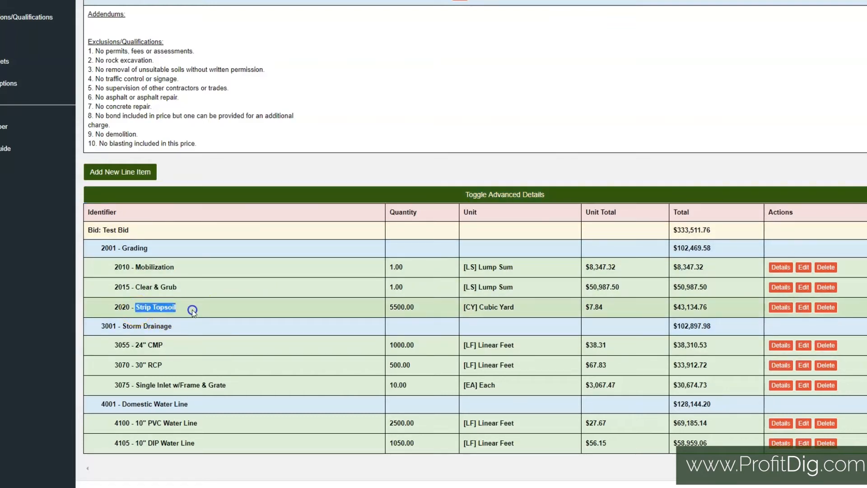
pyautogui.click(172, 311)
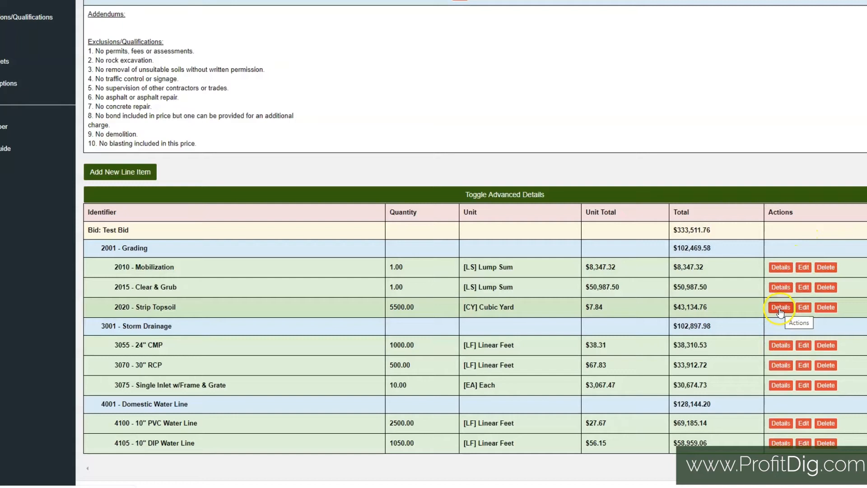
pyautogui.click(804, 309)
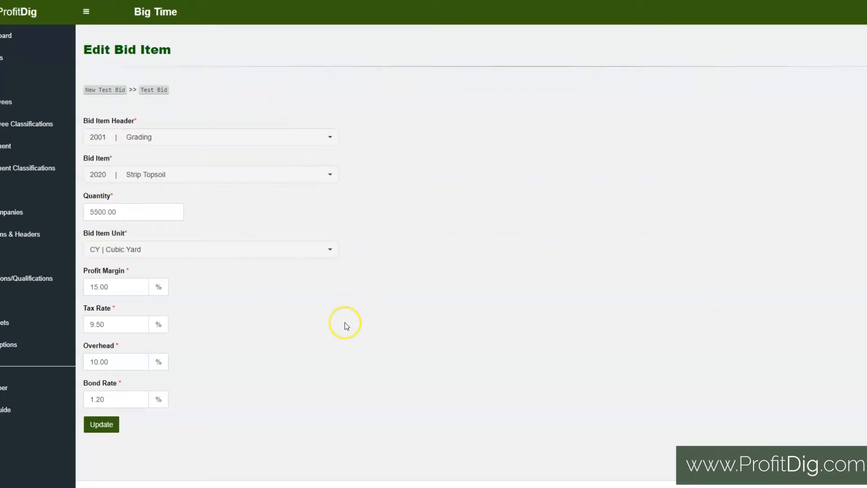
pyautogui.click(224, 137)
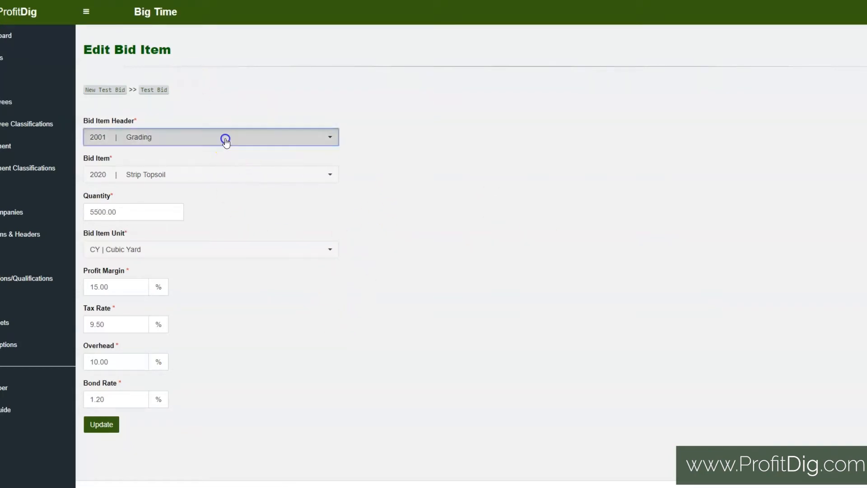
pyautogui.click(490, 155)
pyautogui.click(224, 175)
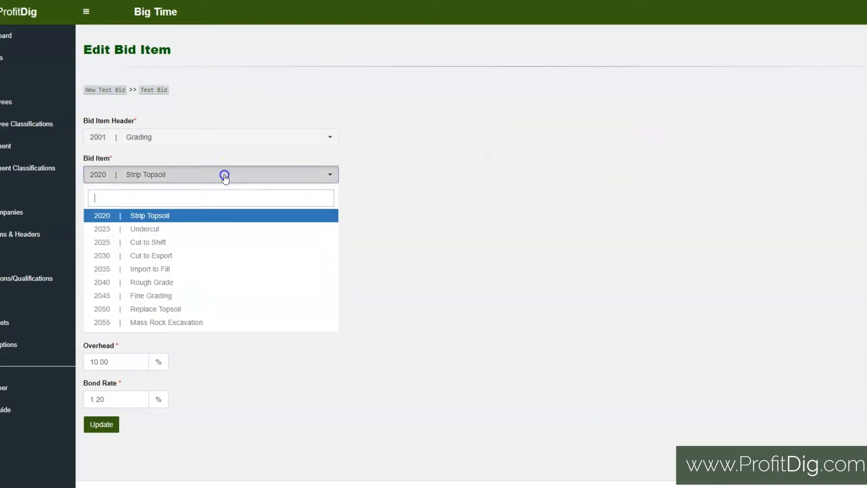
pyautogui.click(428, 247)
pyautogui.click(136, 212)
pyautogui.click(387, 289)
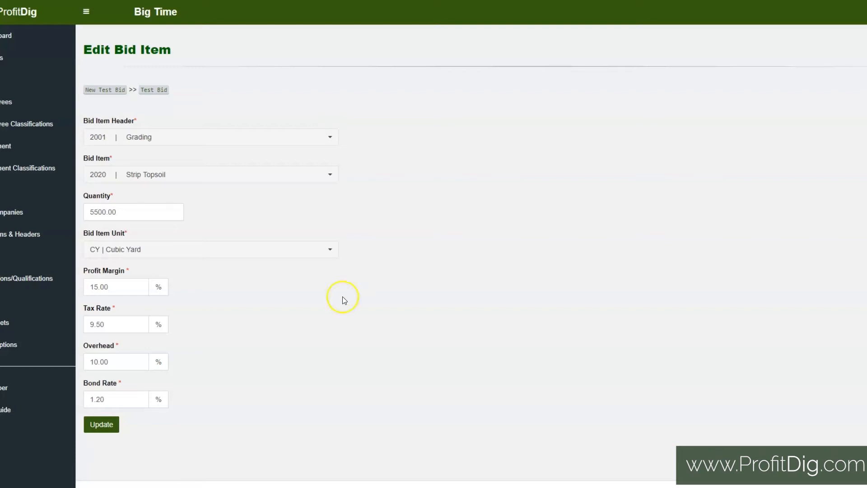
# Step: Review the Strip Topsoil item's profit margin, tax, overhead and bond rate fields, and return to Test Bid without updating
pyautogui.click(115, 287)
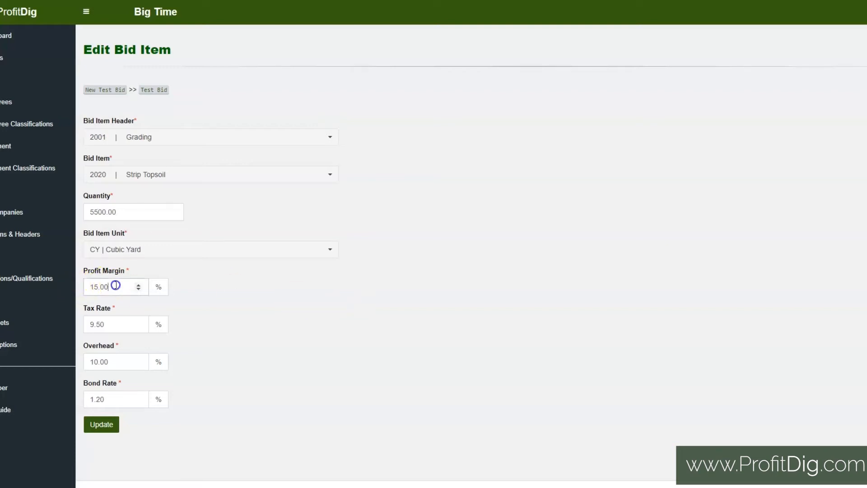
pyautogui.click(115, 324)
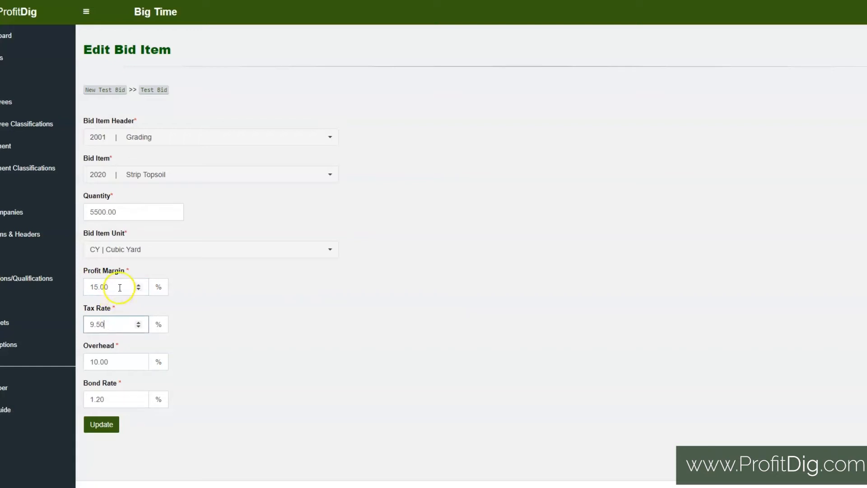
pyautogui.click(116, 361)
pyautogui.click(133, 399)
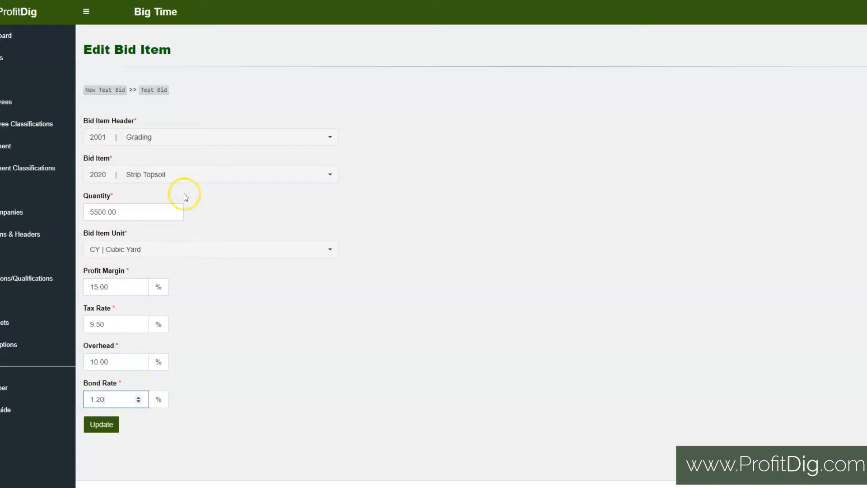
pyautogui.click(156, 89)
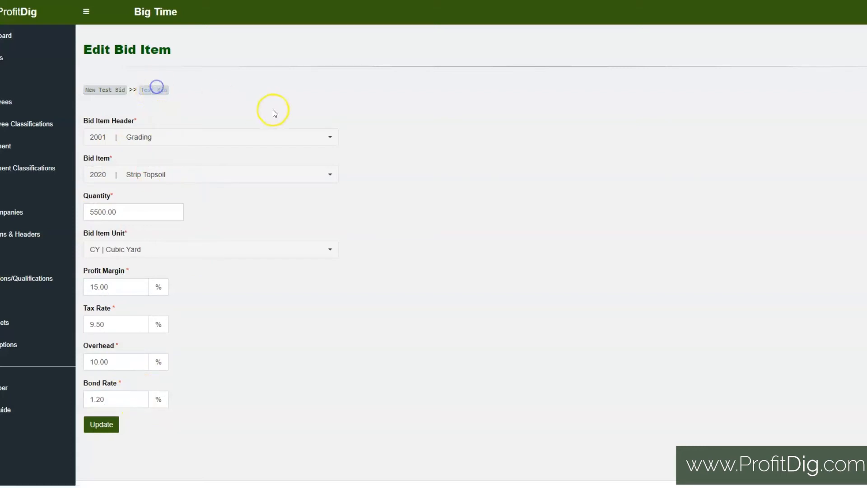
# Step: Open the details of the Strip Topsoil line item and look through its sections from Materials to Contingencies
pyautogui.scroll(-6, 470, 155)
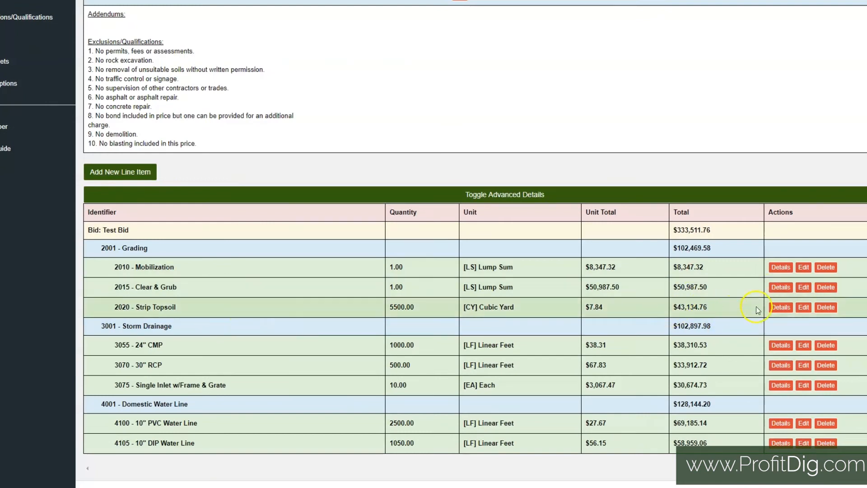
pyautogui.click(784, 310)
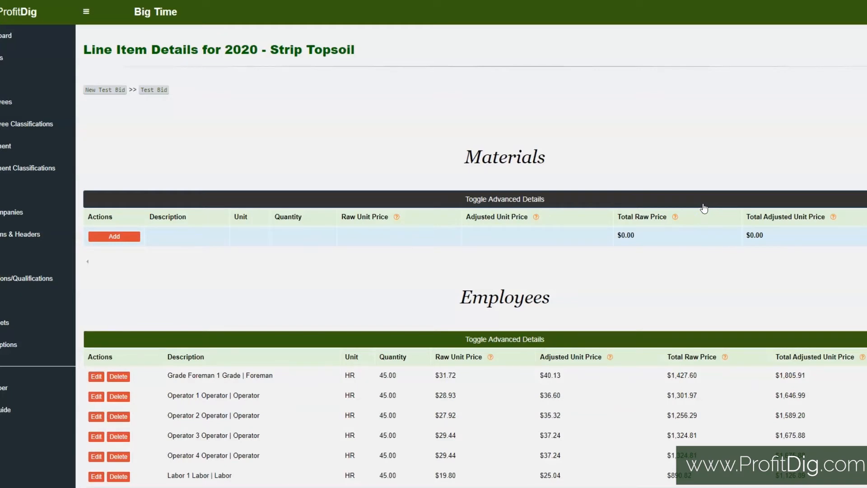
pyautogui.scroll(-10, 703, 208)
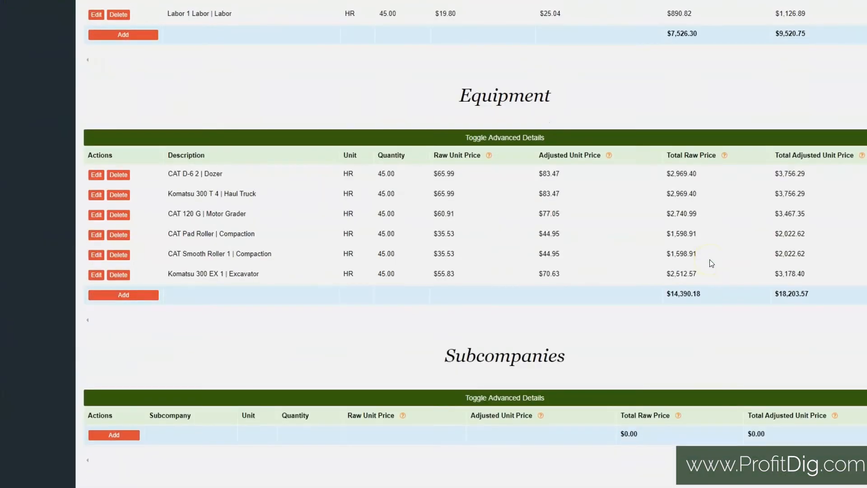
pyautogui.scroll(-3, 433, 312)
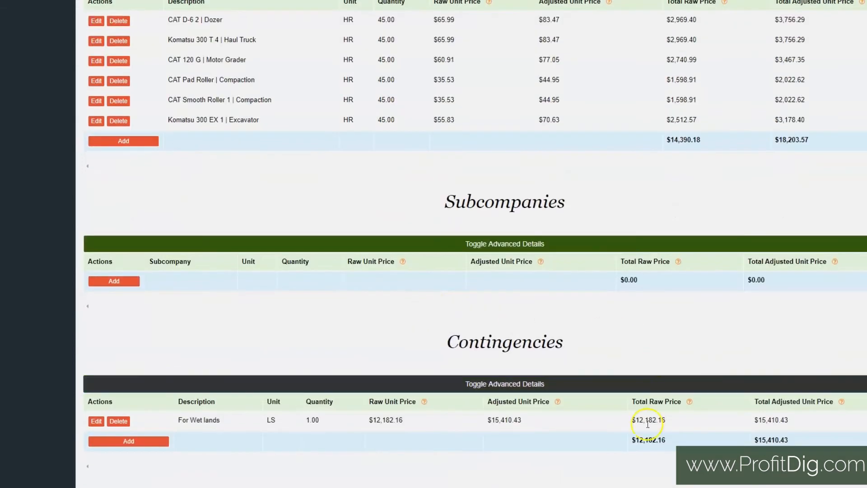
pyautogui.scroll(-2, 649, 416)
pyautogui.scroll(-1, 576, 360)
pyautogui.scroll(17, 465, 256)
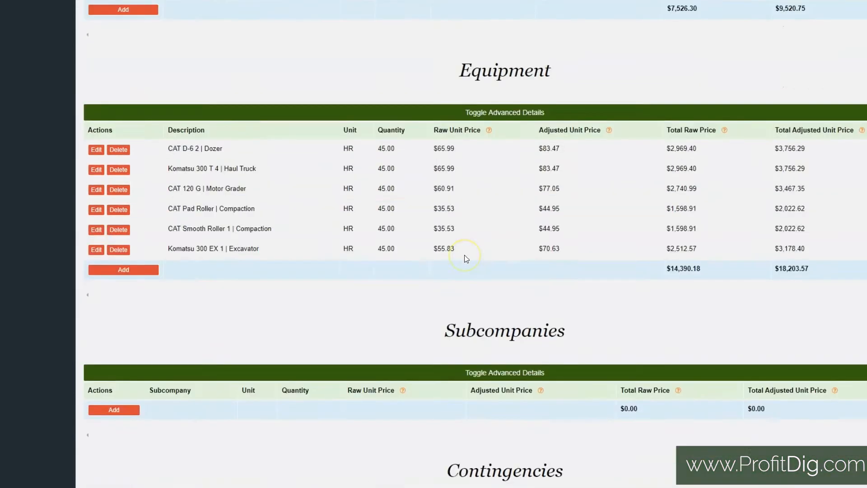
pyautogui.scroll(-2, 515, 204)
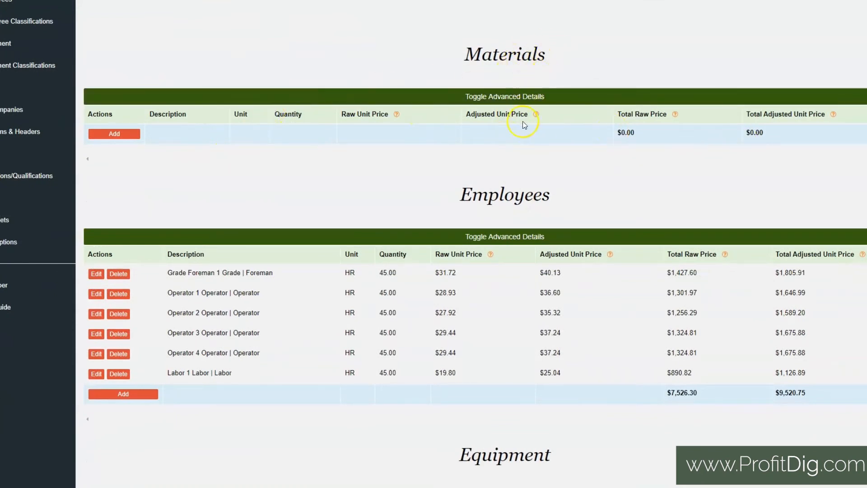
# Step: Fill in a new Strip Topsoil material as Gravel, unit TN | Ton, quantity 10, and return to the item's details without submitting
pyautogui.click(112, 135)
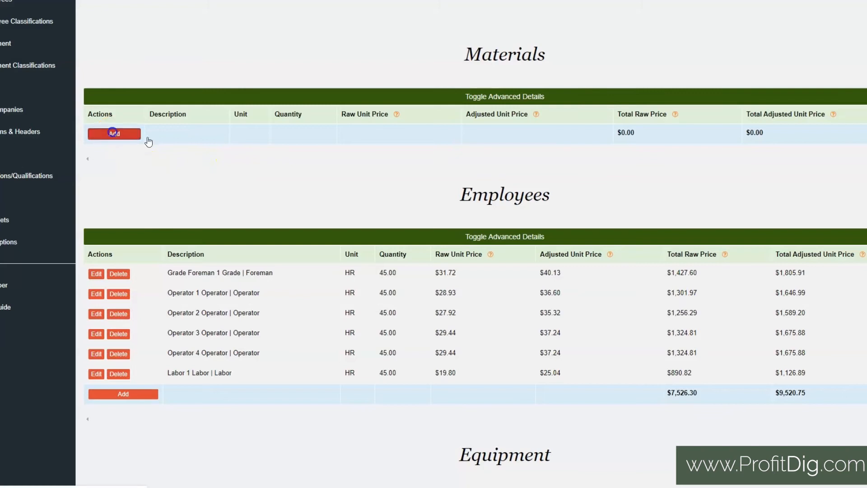
pyautogui.click(180, 140)
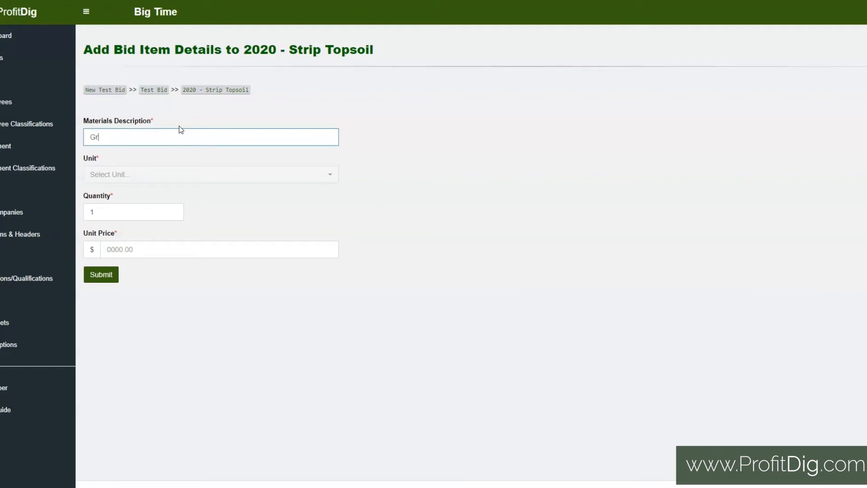
pyautogui.write('Gravel')
pyautogui.click(204, 172)
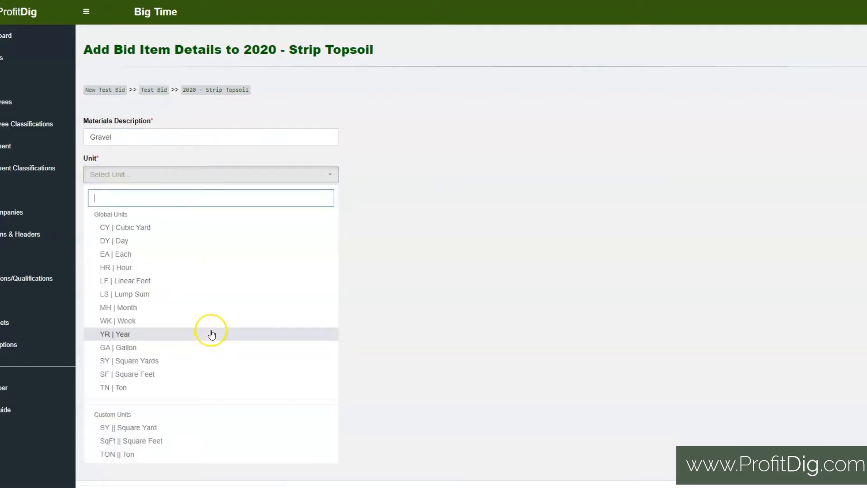
pyautogui.click(129, 387)
pyautogui.click(130, 210)
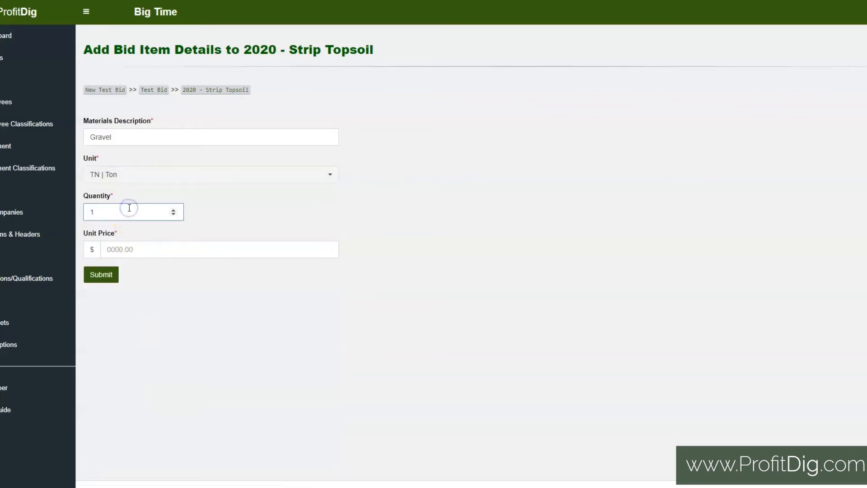
pyautogui.write('0')
pyautogui.click(135, 255)
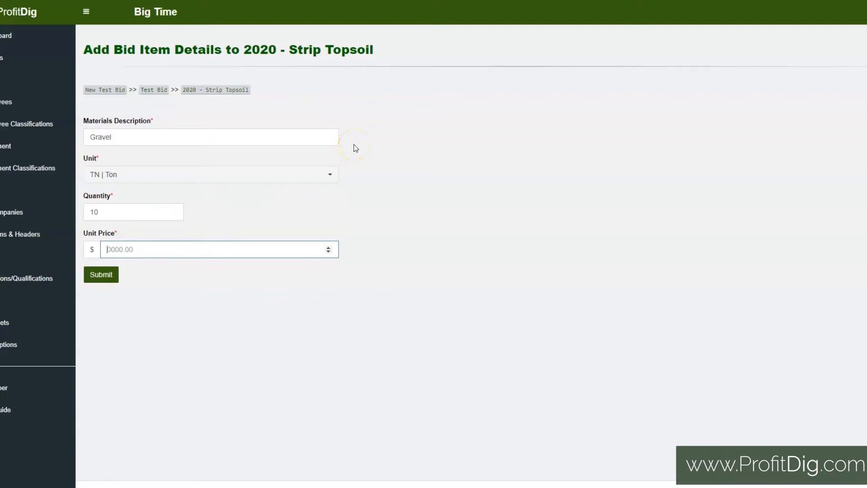
pyautogui.click(210, 90)
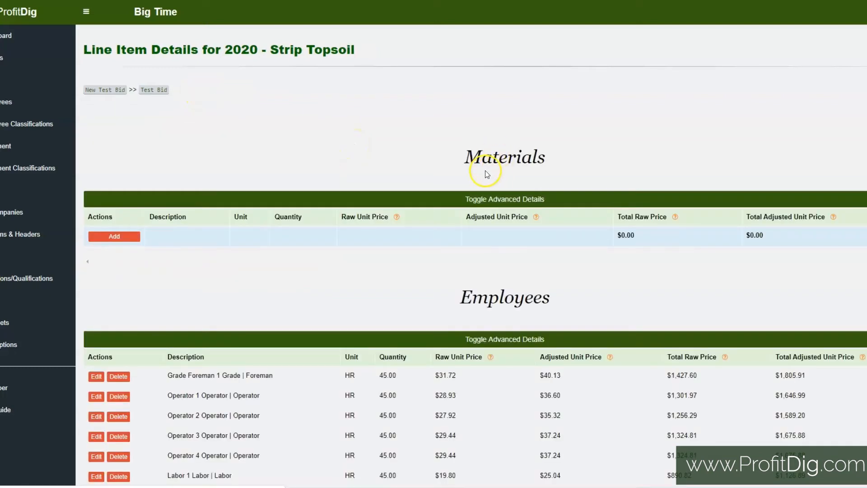
# Step: Examine the Grade Foreman and Operator 1 descriptions in the Employees section and the foreman's quantity
pyautogui.scroll(-5, 461, 249)
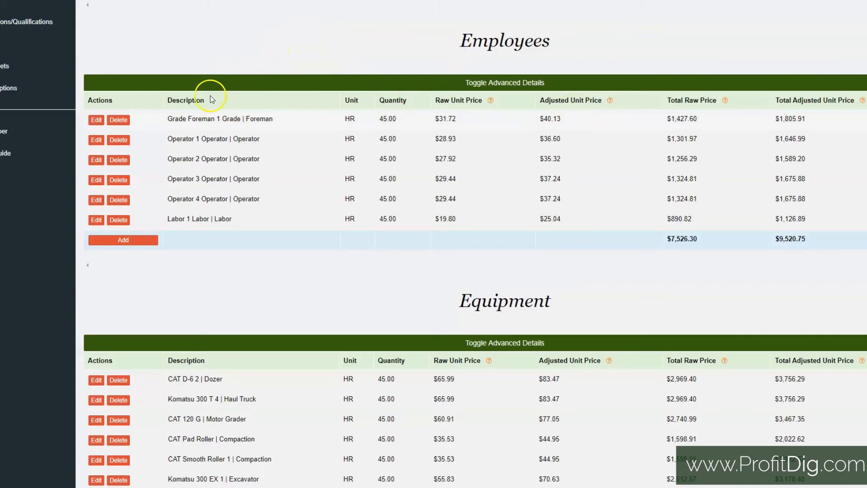
pyautogui.moveTo(167, 119); pyautogui.dragTo(275, 122)
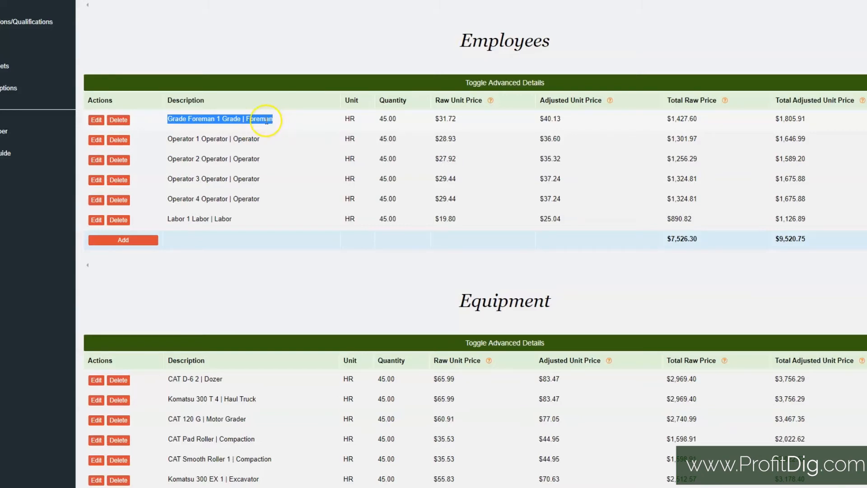
pyautogui.click(277, 121)
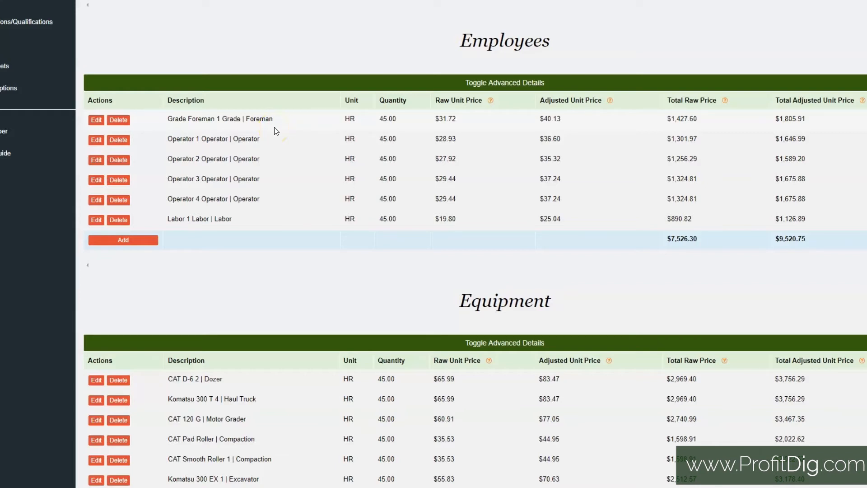
pyautogui.moveTo(167, 139); pyautogui.dragTo(272, 140)
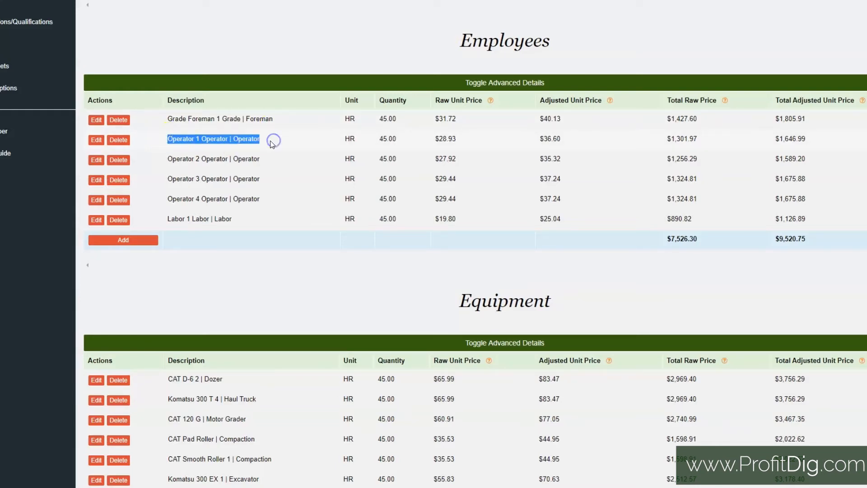
pyautogui.click(273, 141)
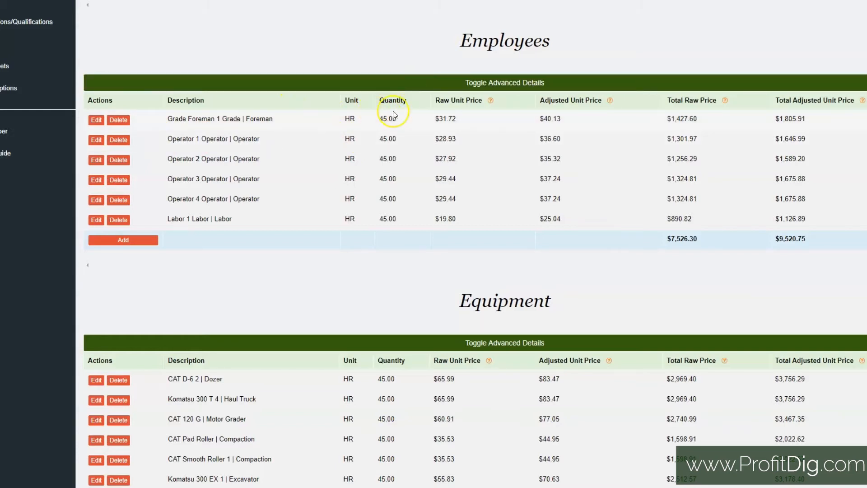
pyautogui.moveTo(396, 119); pyautogui.dragTo(377, 120)
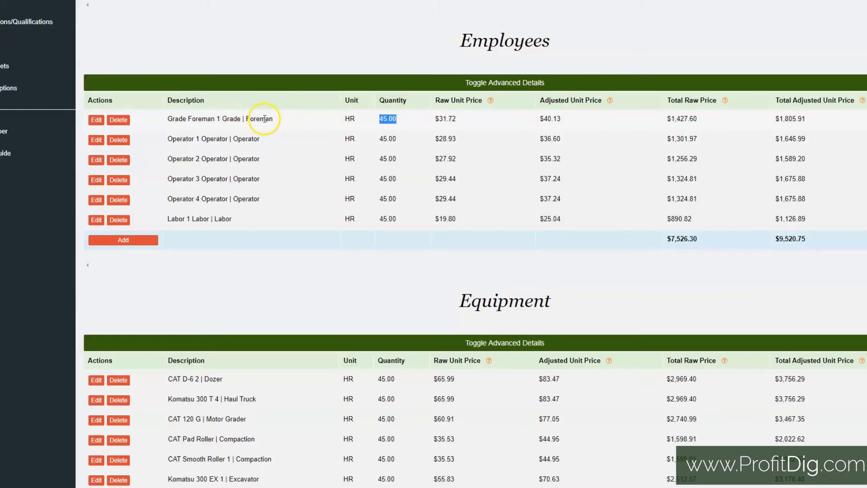
# Step: Compare the Grade Foreman's raw and adjusted unit prices and read the help notes for both price columns
pyautogui.moveTo(465, 119); pyautogui.dragTo(422, 121)
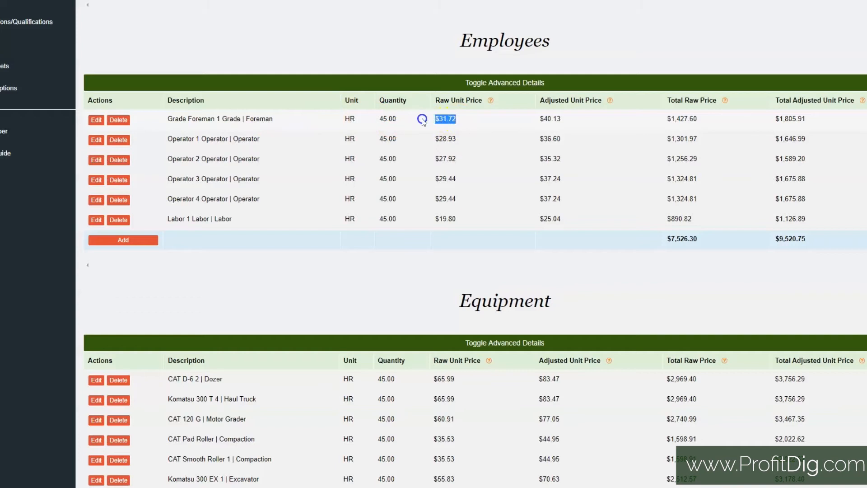
pyautogui.moveTo(565, 119); pyautogui.dragTo(533, 121)
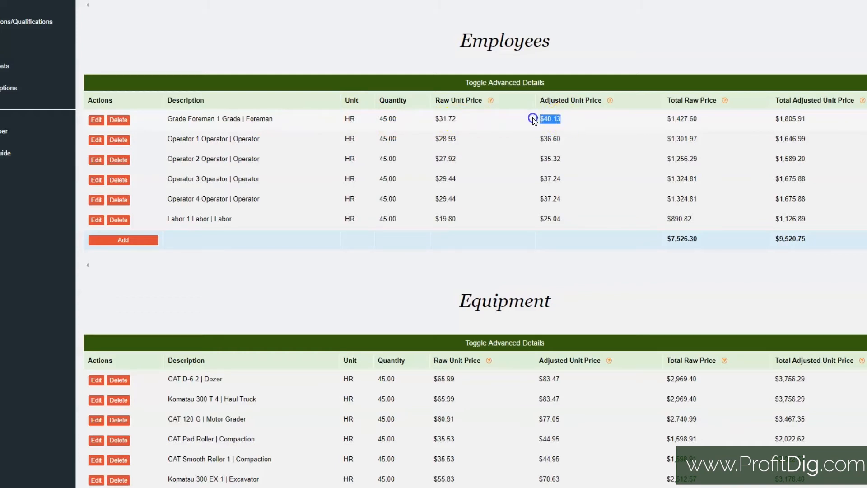
pyautogui.click(449, 120)
pyautogui.moveTo(491, 101)
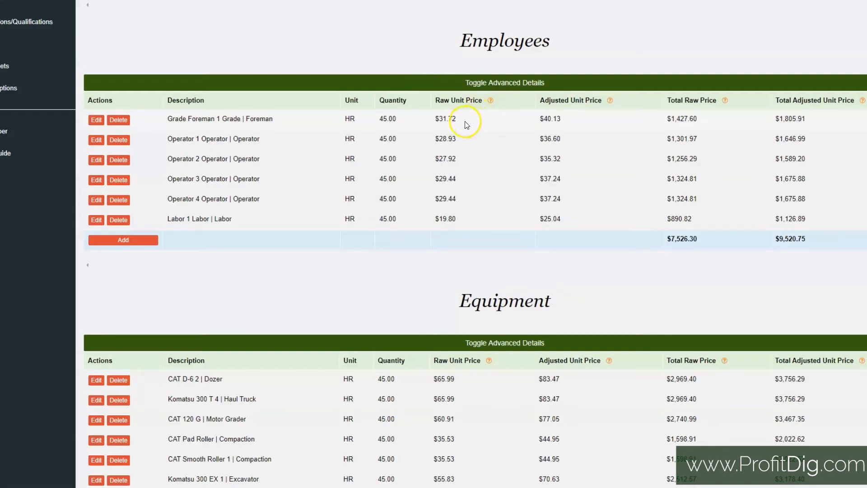
pyautogui.moveTo(458, 119); pyautogui.dragTo(436, 122)
pyautogui.click(449, 118)
pyautogui.moveTo(564, 120); pyautogui.dragTo(533, 118)
pyautogui.moveTo(610, 103)
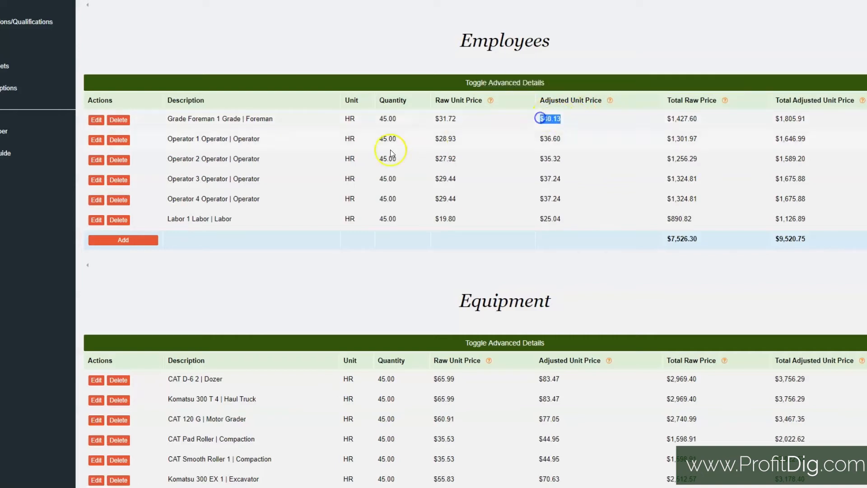
# Step: Recheck the Grade Foreman's classification alongside its raw and adjusted unit prices
pyautogui.moveTo(222, 118); pyautogui.dragTo(283, 119)
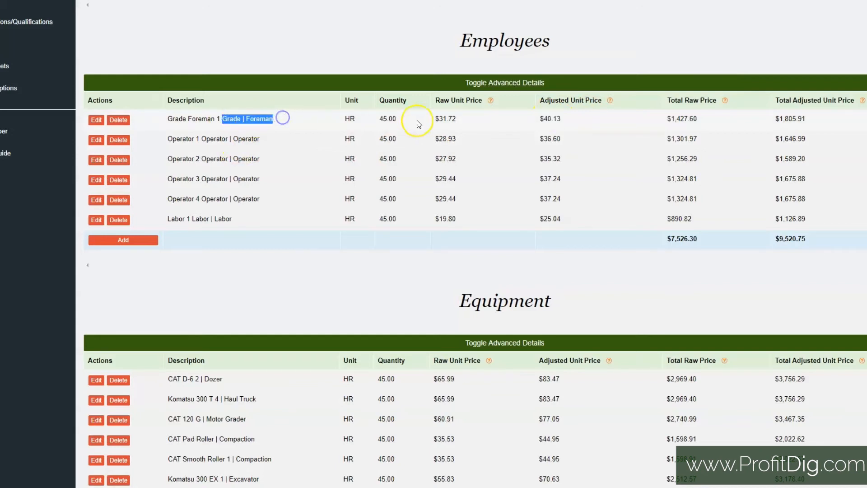
pyautogui.moveTo(457, 118); pyautogui.dragTo(435, 121)
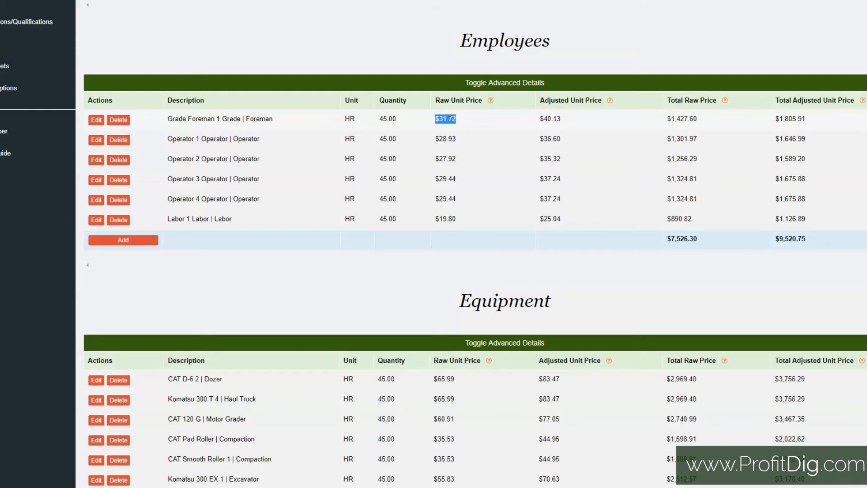
pyautogui.moveTo(561, 118); pyautogui.dragTo(537, 119)
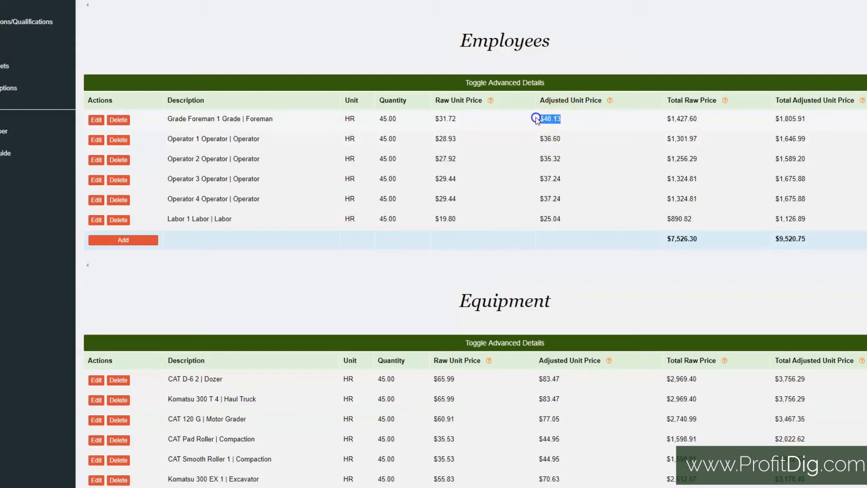
# Step: Compare the Grade Foreman's adjusted unit price with the raw one once more and review the foreman's description
pyautogui.click(454, 120)
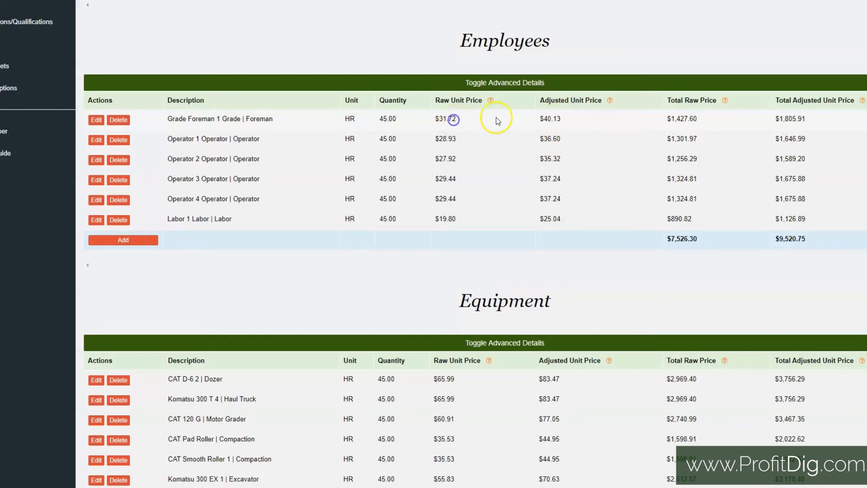
pyautogui.moveTo(564, 118); pyautogui.dragTo(527, 119)
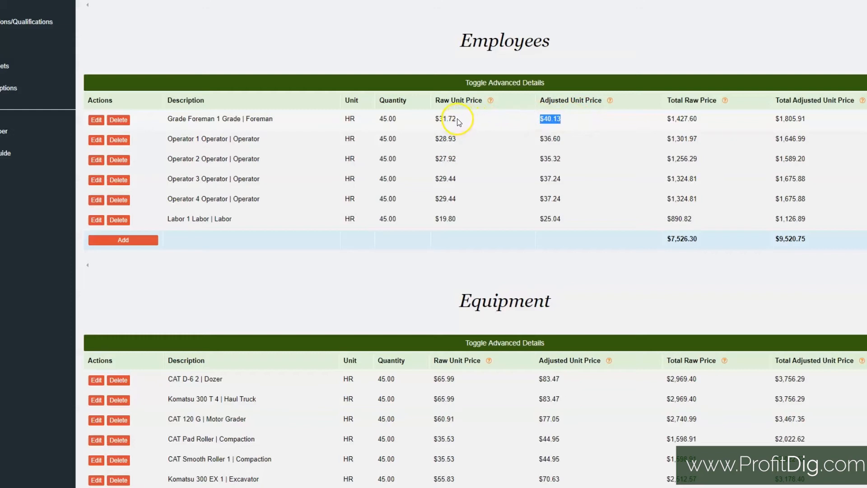
pyautogui.moveTo(459, 120); pyautogui.dragTo(426, 118)
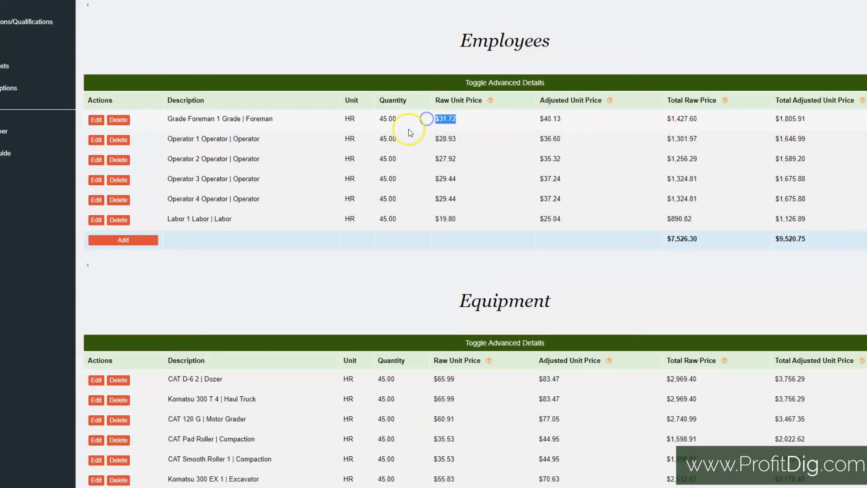
pyautogui.moveTo(165, 120); pyautogui.dragTo(280, 117)
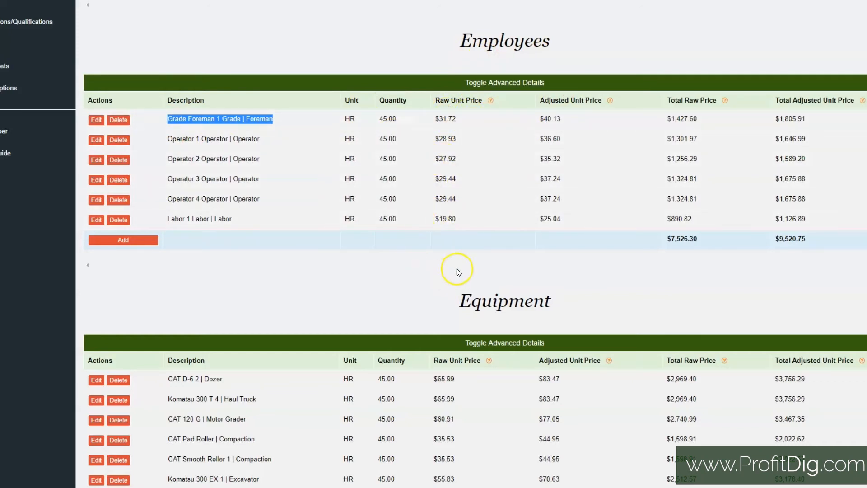
# Step: Start adding an employee to Strip Topsoil, choose Labor 5 Labor (Labor), and return to the item's details without submitting
pyautogui.click(141, 240)
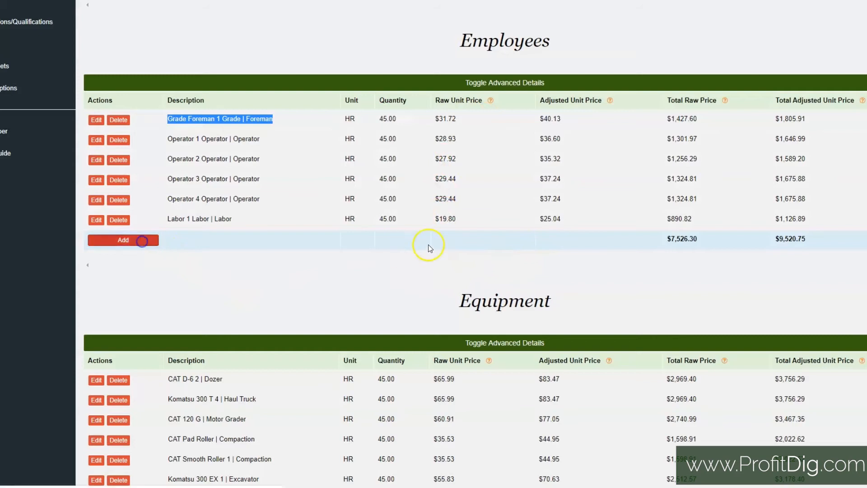
pyautogui.click(152, 136)
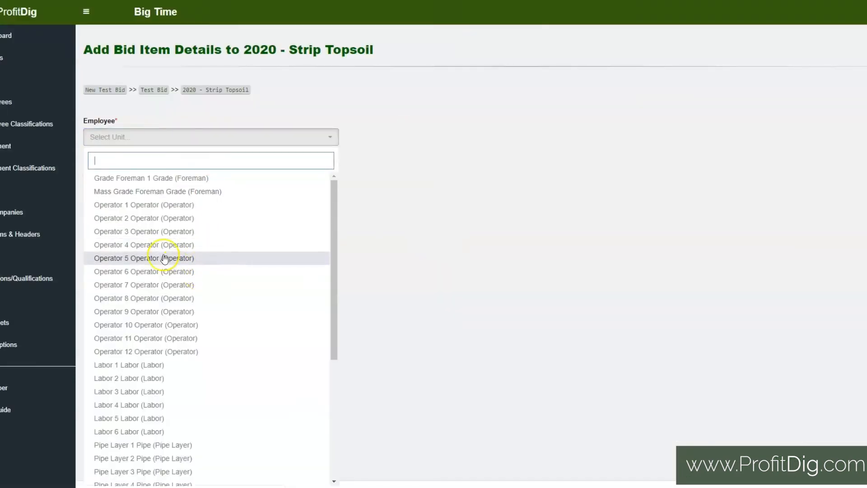
pyautogui.scroll(-3, 172, 260)
pyautogui.scroll(-1, 164, 258)
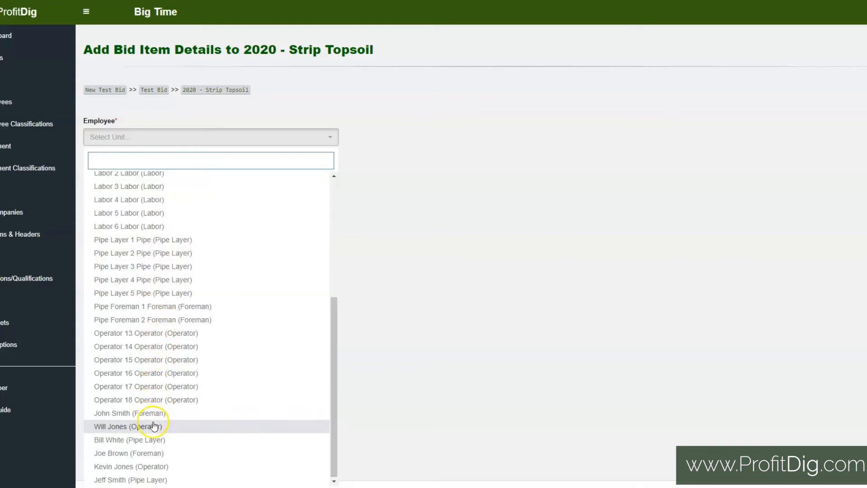
pyautogui.scroll(3, 142, 360)
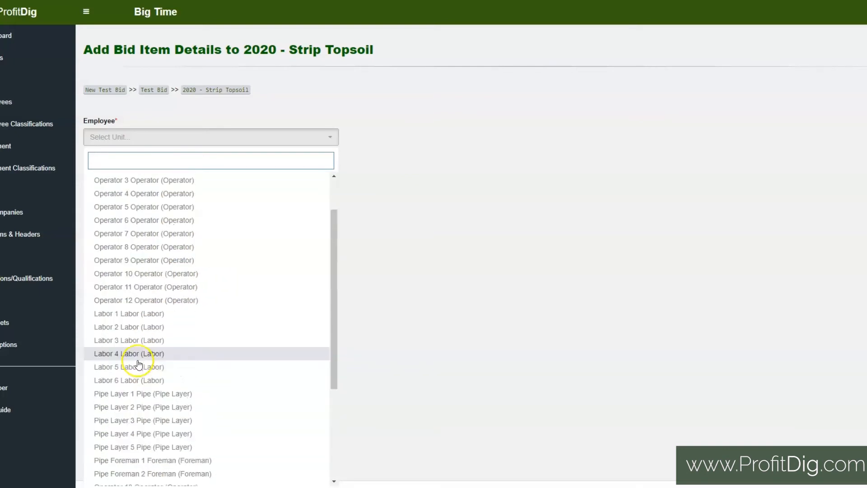
pyautogui.click(127, 367)
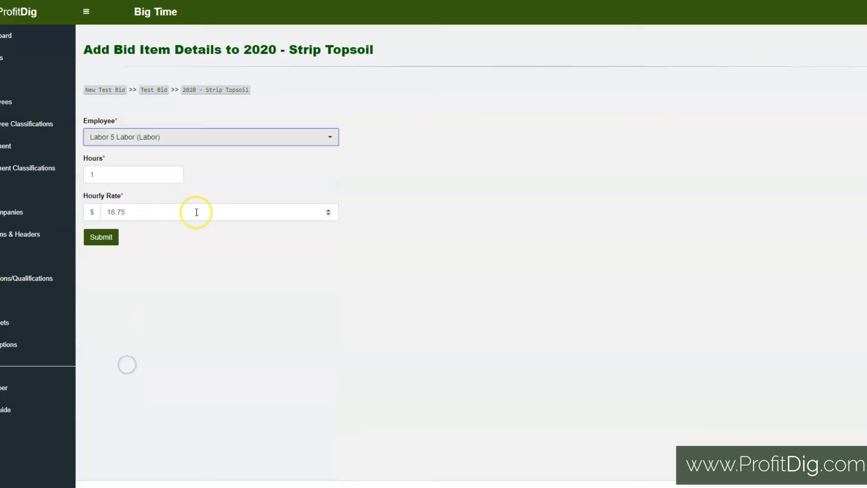
pyautogui.click(121, 174)
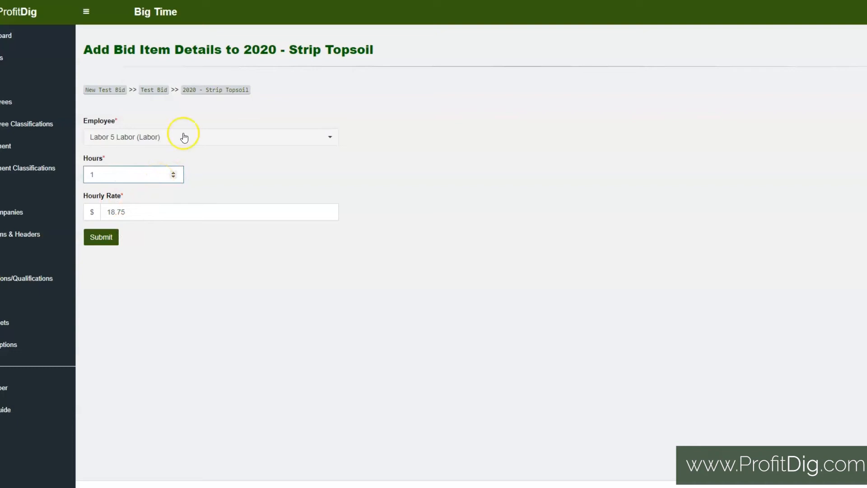
pyautogui.click(235, 91)
# Step: Examine the CAT D-6 2 dozer's quantity, raw unit price and adjusted unit price in the Equipment section
pyautogui.scroll(-10, 551, 292)
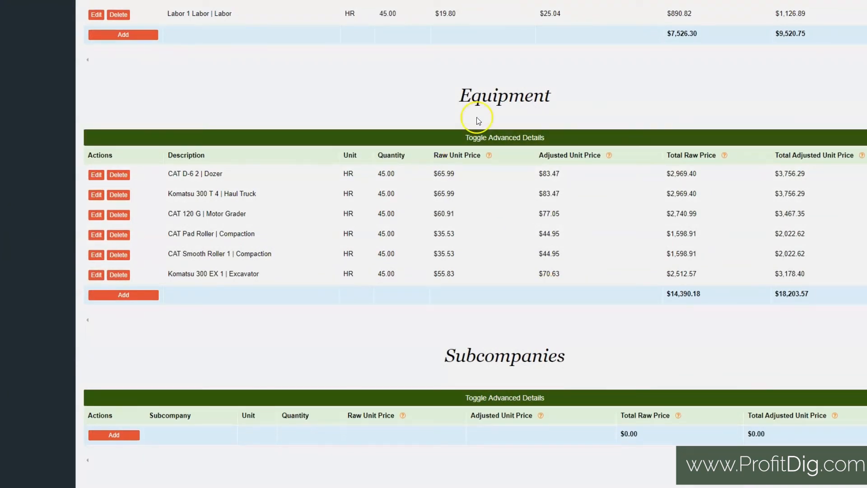
pyautogui.scroll(-1, 437, 230)
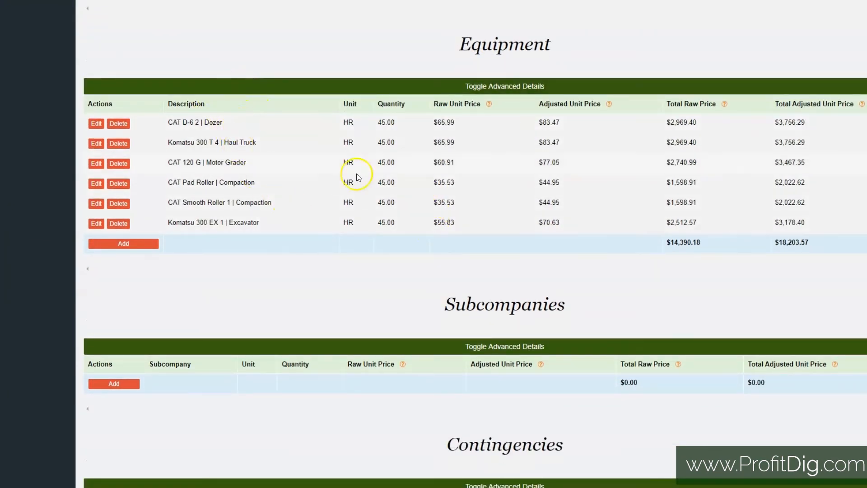
pyautogui.moveTo(401, 122); pyautogui.dragTo(367, 125)
pyautogui.moveTo(459, 129); pyautogui.dragTo(431, 128)
pyautogui.click(444, 124)
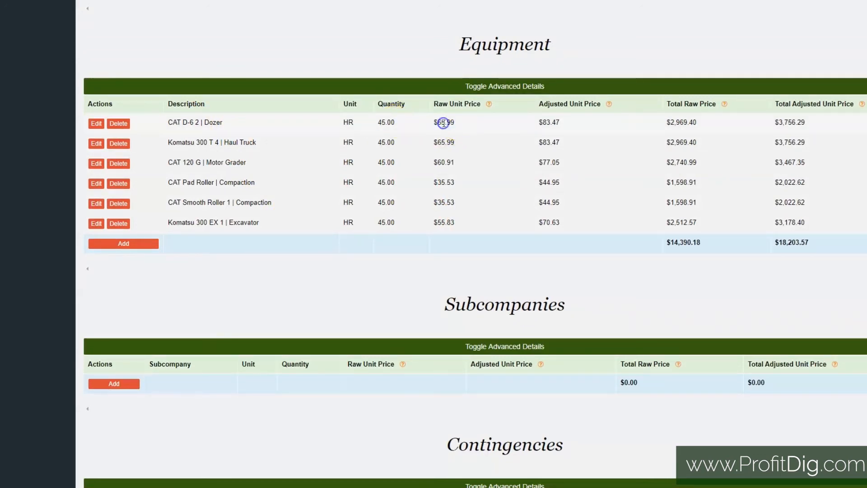
pyautogui.moveTo(455, 122); pyautogui.dragTo(429, 118)
pyautogui.click(441, 121)
pyautogui.moveTo(570, 121); pyautogui.dragTo(527, 121)
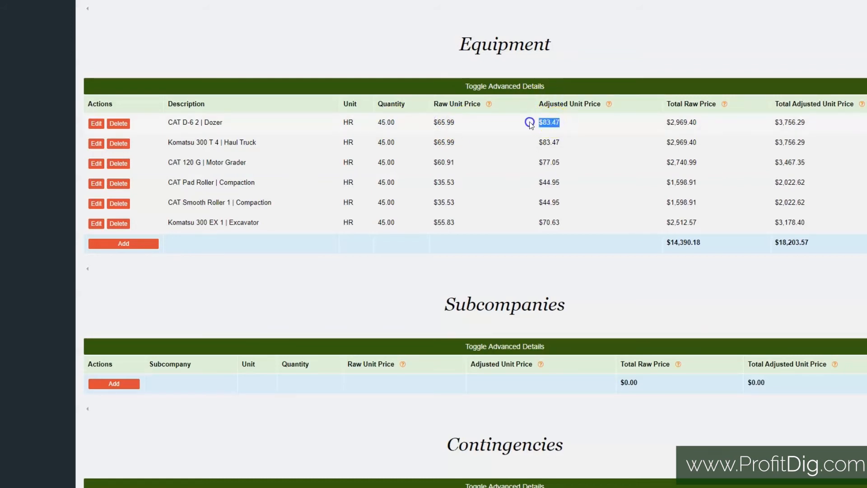
pyautogui.click(554, 123)
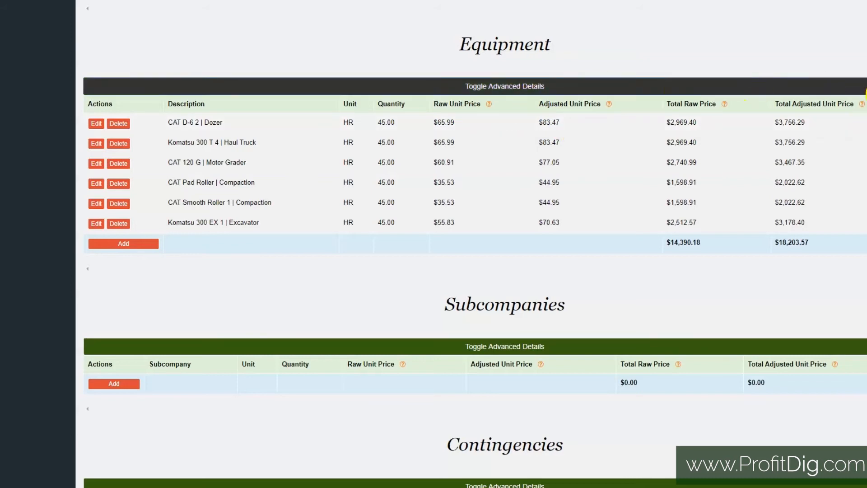
# Step: Fill in a new Strip Topsoil subcompany as Mid America Erosion with a cost of 500000, and return to the details without submitting
pyautogui.scroll(-5, 610, 249)
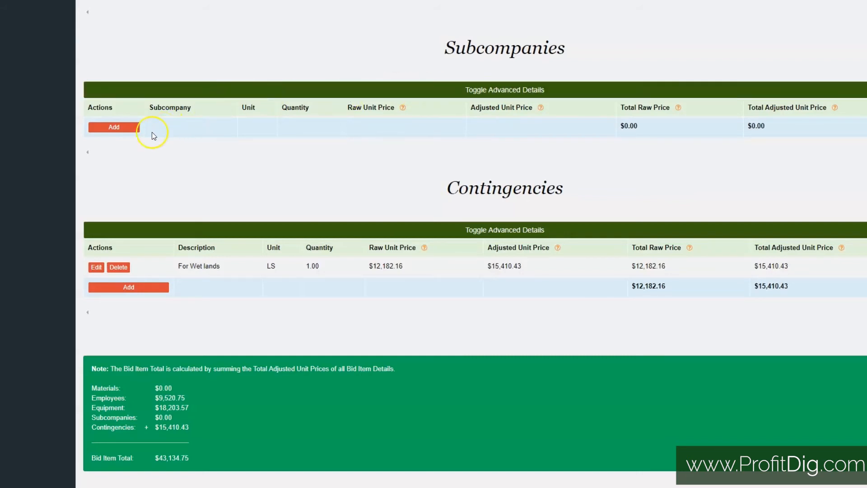
pyautogui.click(108, 130)
pyautogui.click(166, 180)
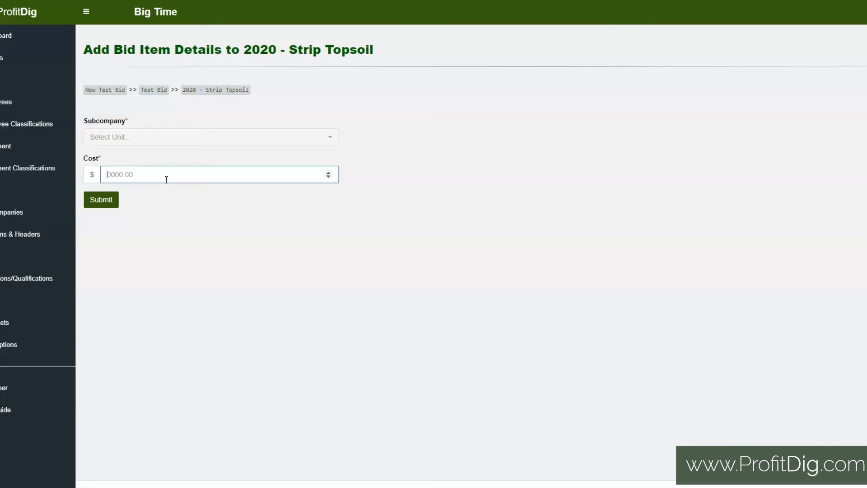
pyautogui.click(144, 137)
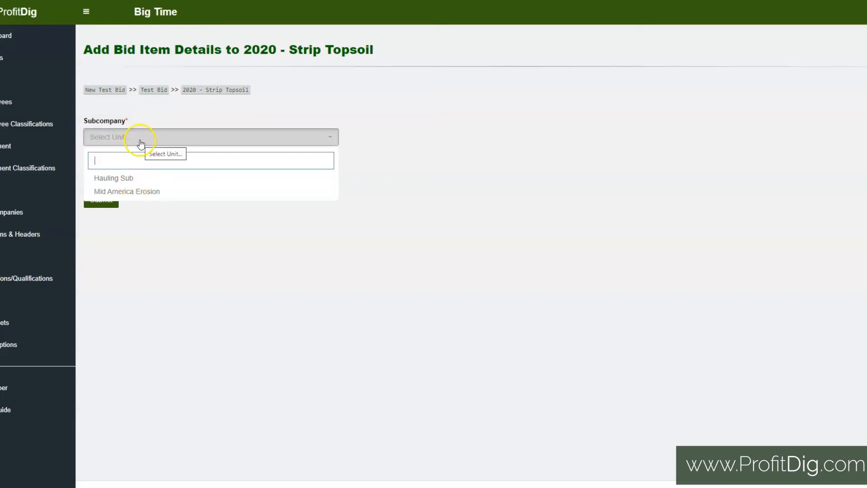
pyautogui.click(130, 193)
pyautogui.click(140, 170)
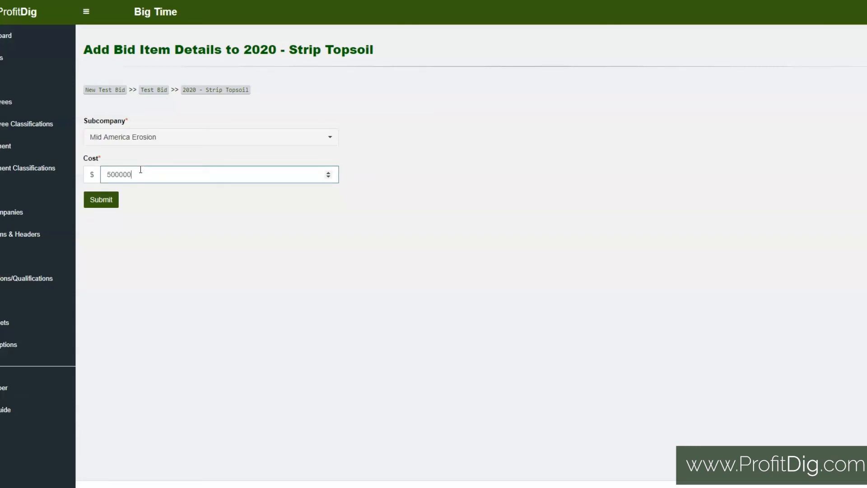
pyautogui.click(206, 91)
# Step: Examine the For Wet lands entry in the Contingencies section and its total adjusted unit price
pyautogui.scroll(-4, 477, 295)
pyautogui.scroll(-10, 479, 294)
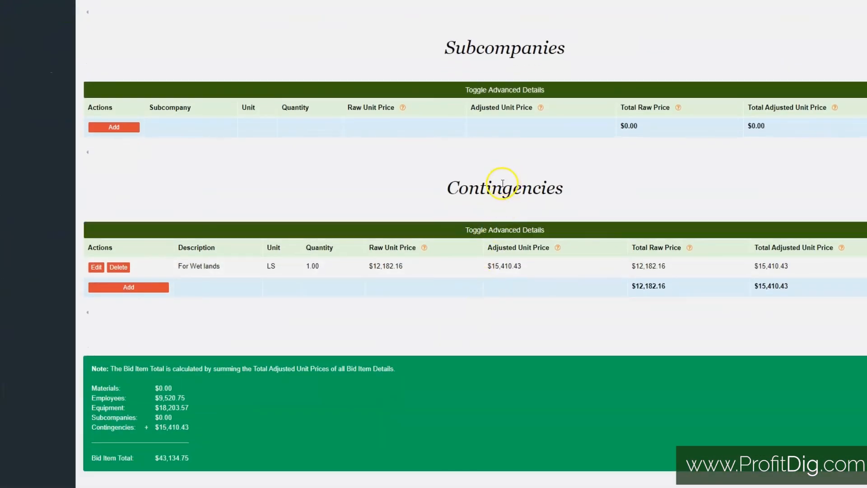
pyautogui.moveTo(178, 267); pyautogui.dragTo(234, 267)
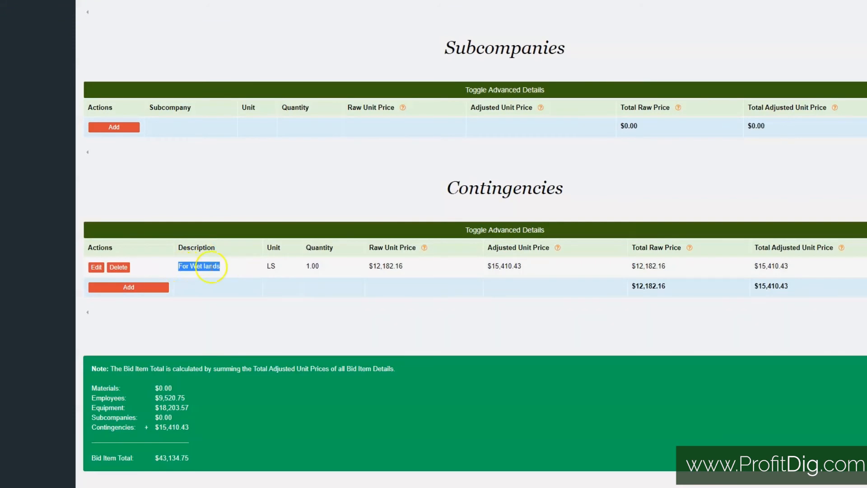
pyautogui.moveTo(758, 269); pyautogui.dragTo(803, 266)
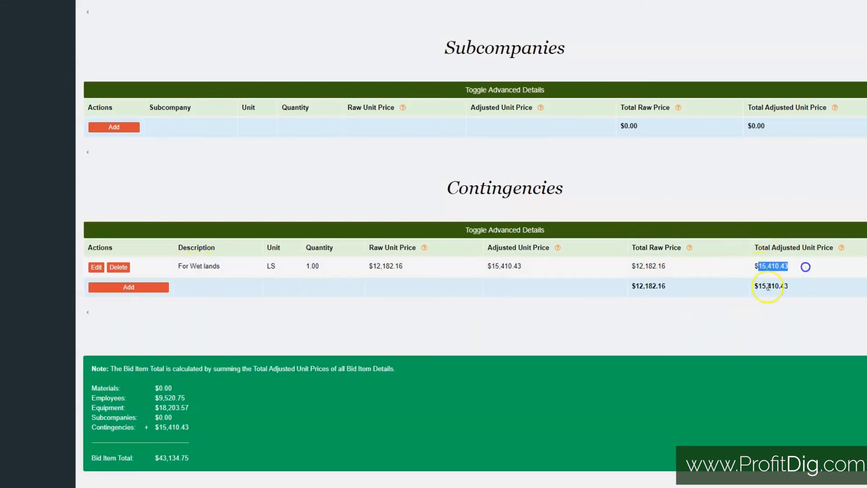
# Step: Read the note on how the Bid Item Total is calculated and its cost category breakdown
pyautogui.scroll(-1, 592, 297)
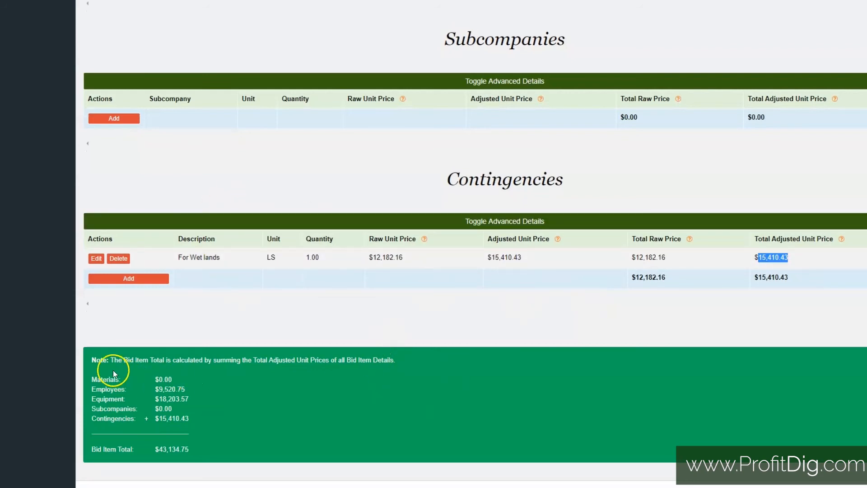
pyautogui.moveTo(92, 379); pyautogui.dragTo(174, 448)
pyautogui.click(172, 450)
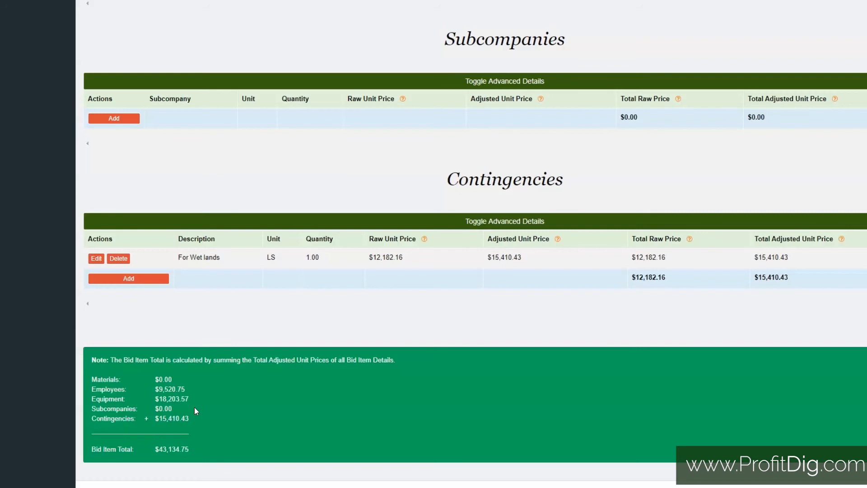
# Step: Review the Strip Topsoil cost sections once more against the bid item total, from Materials through Contingencies
pyautogui.scroll(15, 194, 407)
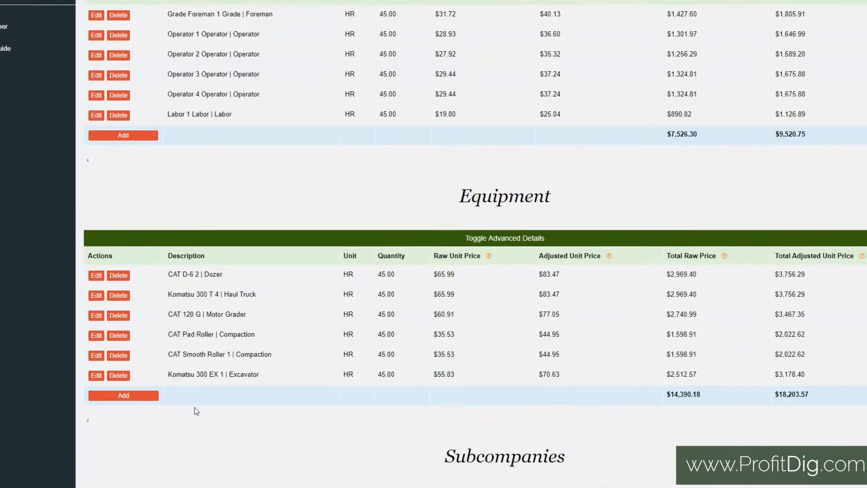
pyautogui.scroll(-15, 195, 410)
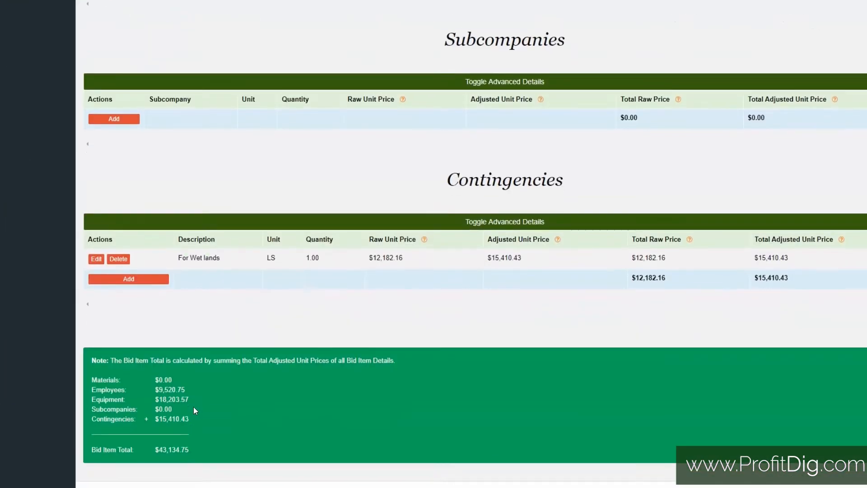
pyautogui.scroll(10, 194, 406)
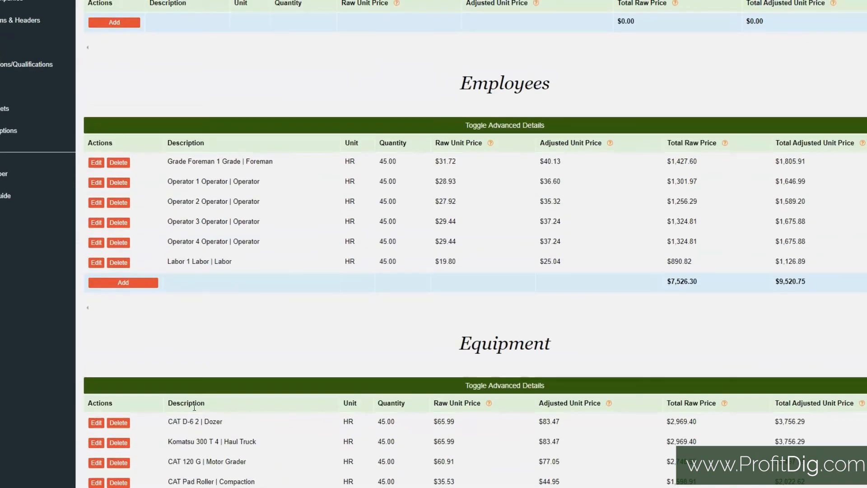
pyautogui.scroll(3, 194, 408)
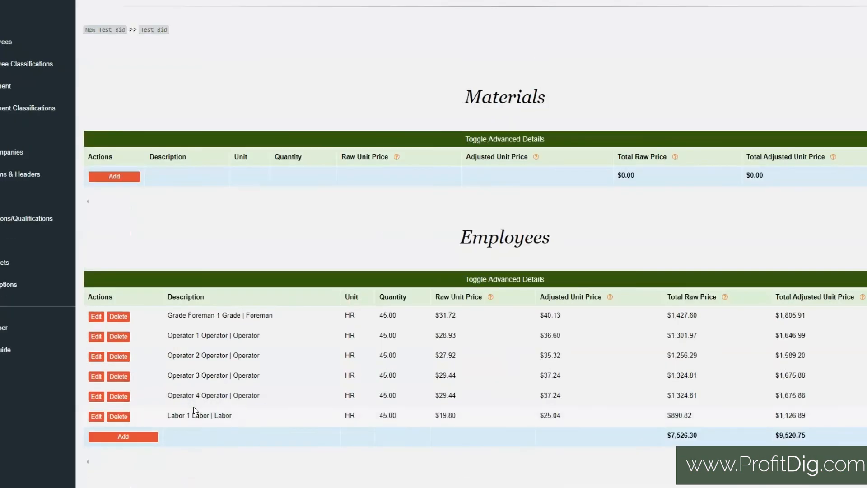
pyautogui.scroll(-4, 193, 406)
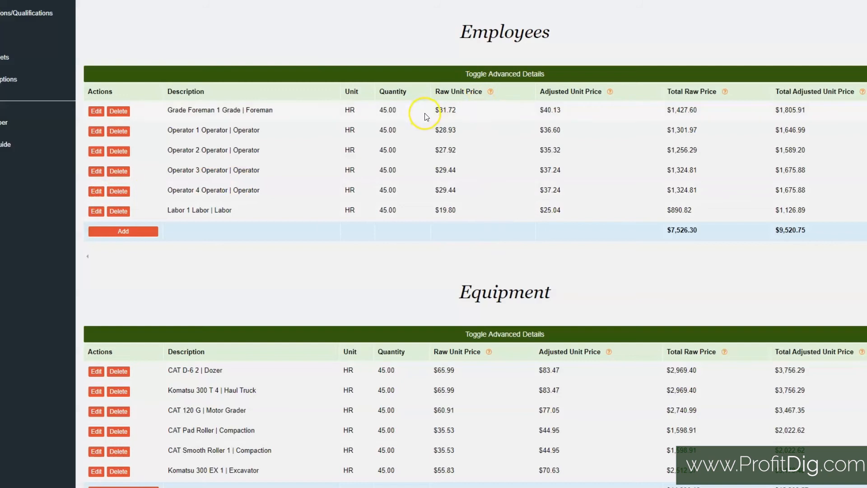
pyautogui.scroll(5, 251, 267)
pyautogui.scroll(-11, 251, 266)
pyautogui.scroll(-2, 250, 268)
pyautogui.scroll(13, 250, 269)
# Step: Return to the Test Bid overview and start adding a new line item
pyautogui.click(153, 87)
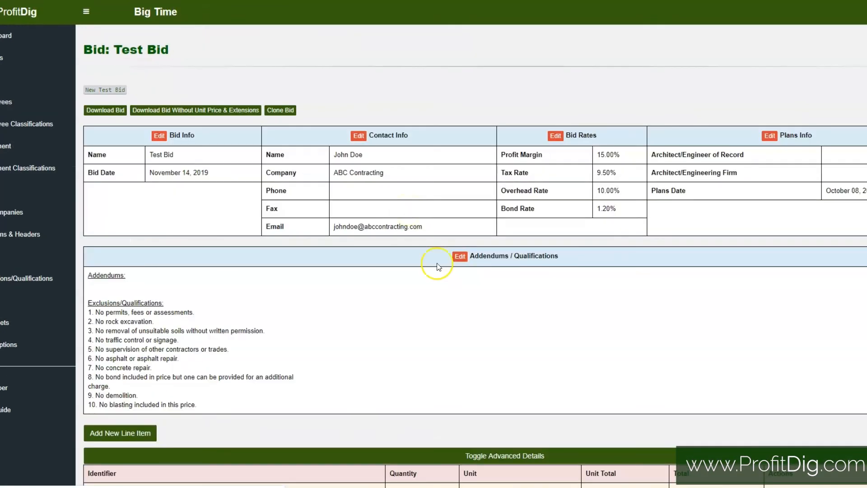
pyautogui.scroll(-5, 436, 320)
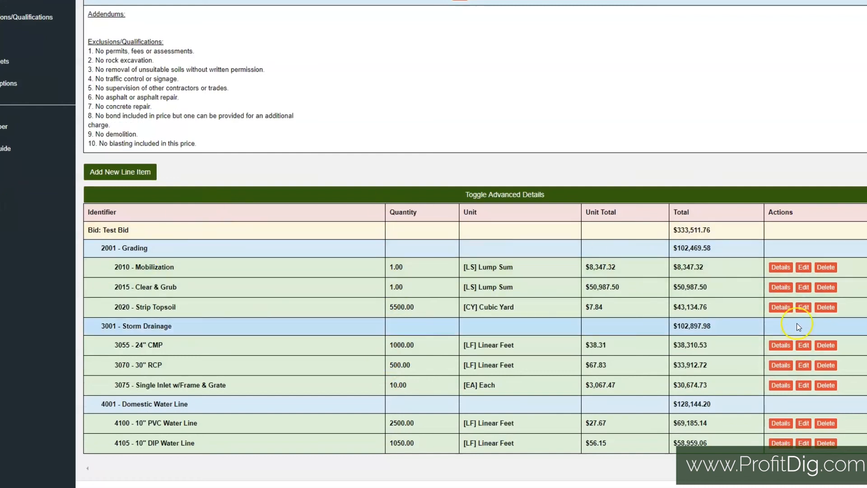
pyautogui.click(136, 173)
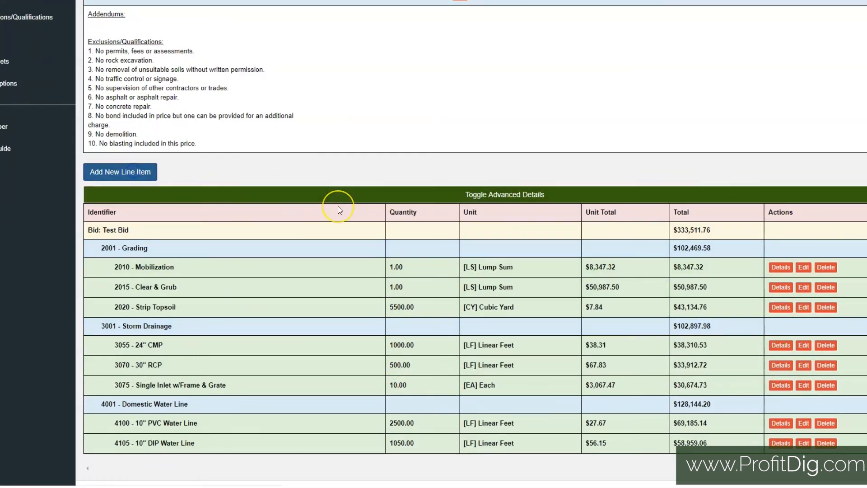
pyautogui.scroll(-2, 441, 286)
pyautogui.scroll(2, 442, 289)
# Step: Look through the available bid item headers and bid items for the new line item, leaving both unselected
pyautogui.click(187, 187)
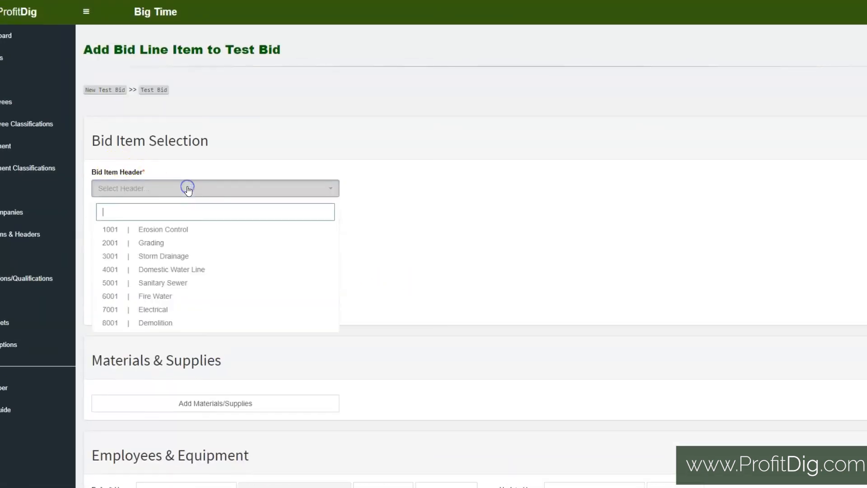
pyautogui.scroll(-1, 379, 242)
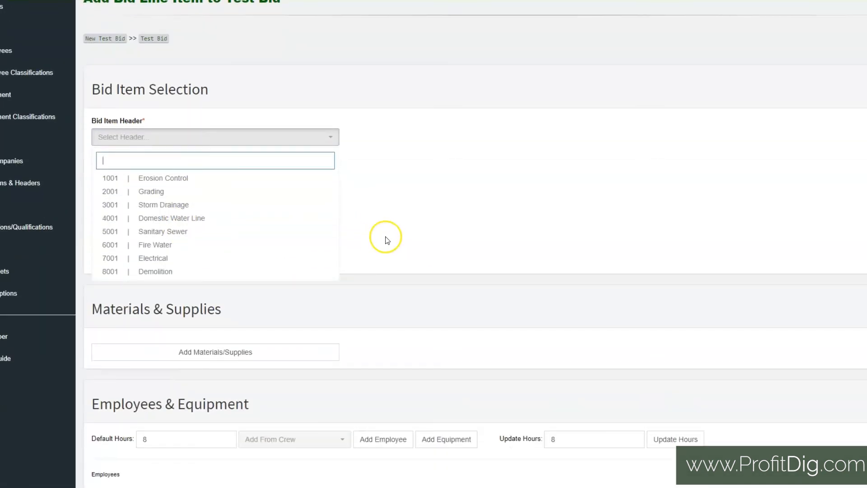
pyautogui.click(386, 237)
pyautogui.click(209, 179)
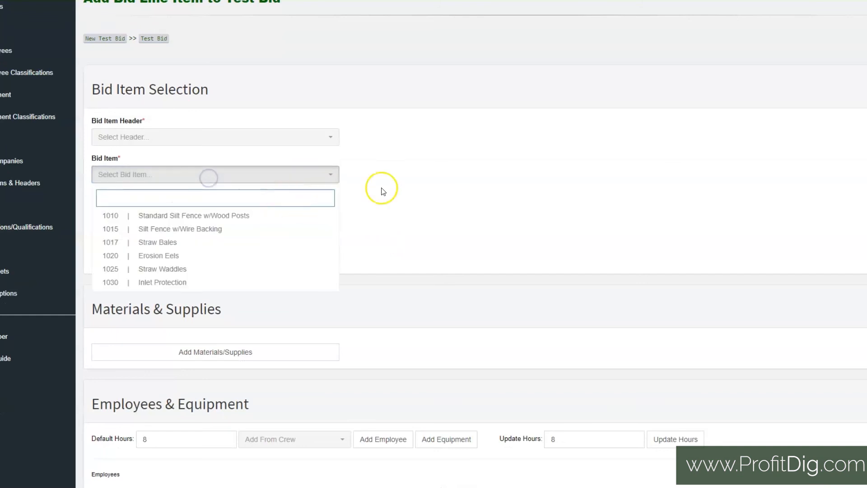
pyautogui.click(400, 189)
pyautogui.click(402, 188)
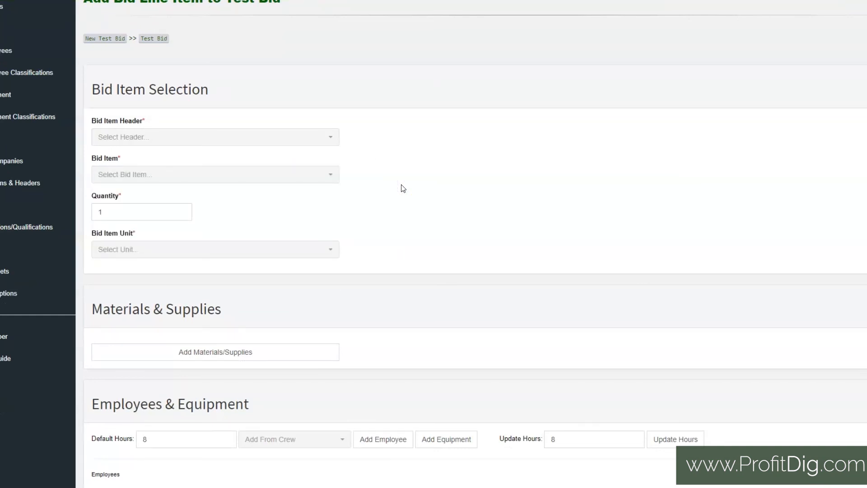
# Step: Select header 5001 Sanitary Sewer and bid item 5045 10" 401 Lined DIP Sanitary Sewer Line for the new line item
pyautogui.click(265, 140)
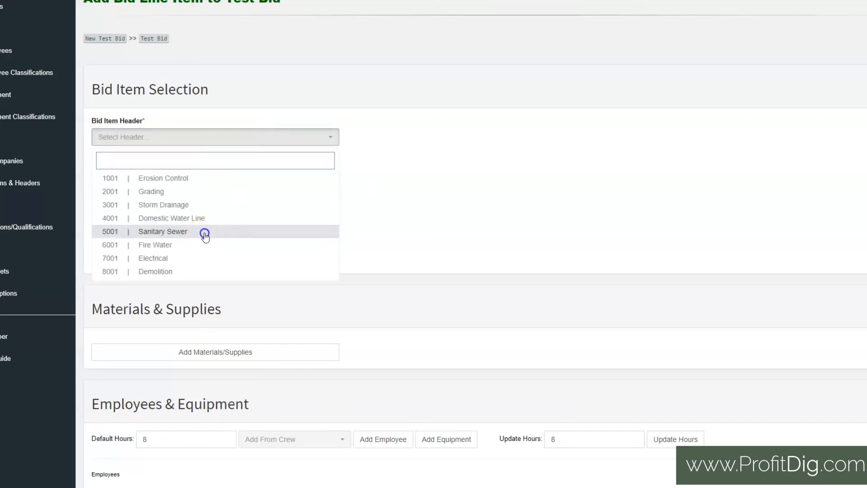
pyautogui.click(203, 233)
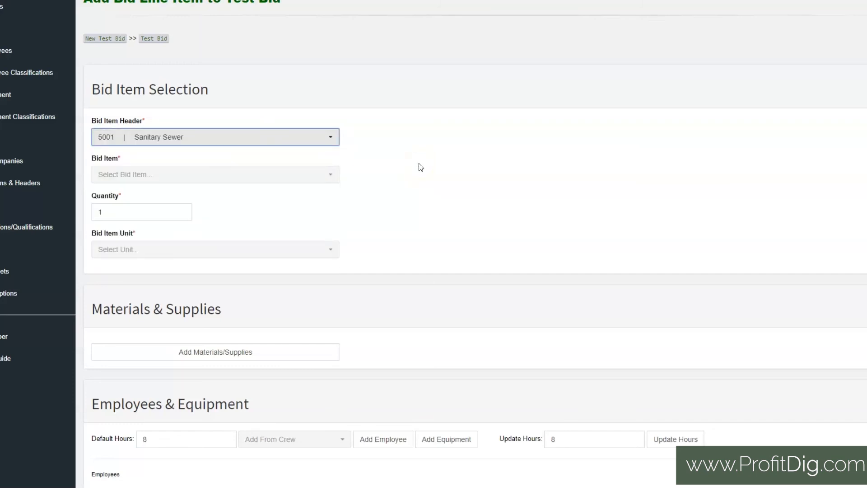
pyautogui.click(262, 172)
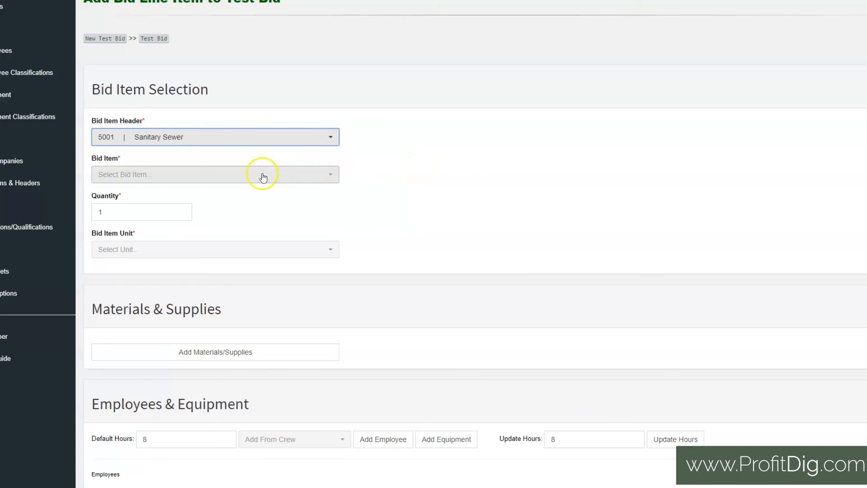
pyautogui.click(165, 391)
# Step: Set the sanitary sewer line item's quantity to 1000 and choose its bid item unit
pyautogui.scroll(-1, 378, 326)
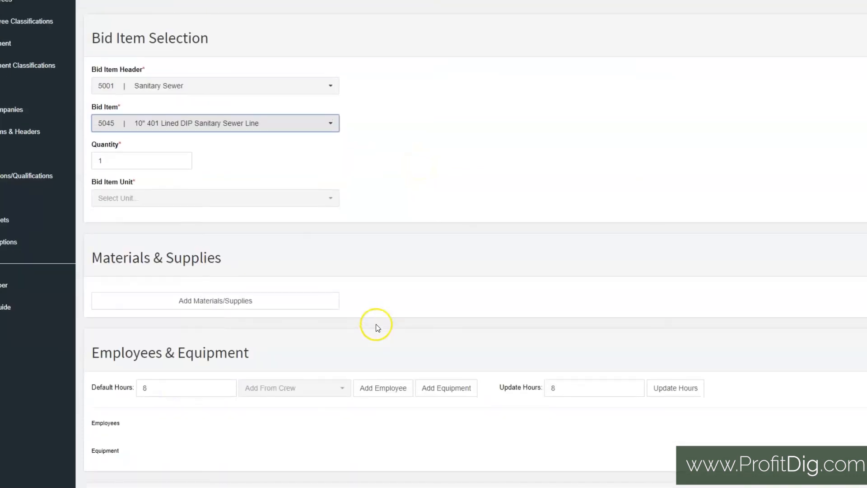
pyautogui.scroll(-1, 177, 103)
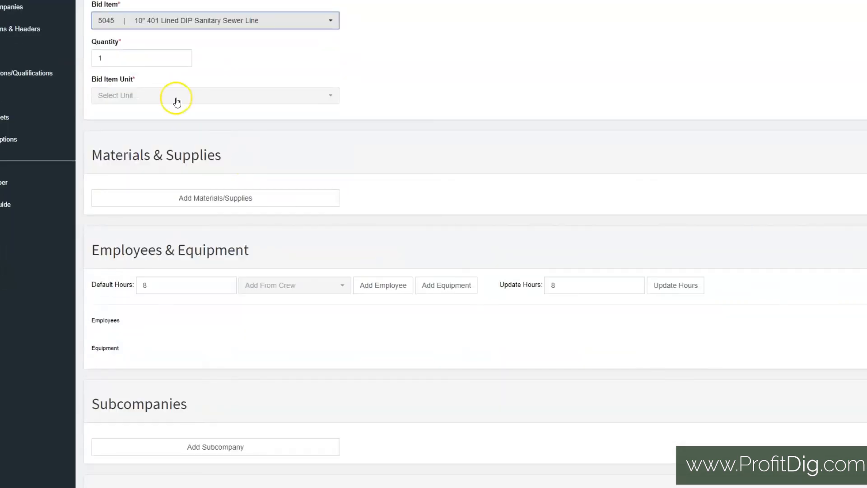
pyautogui.click(141, 56)
pyautogui.write('000')
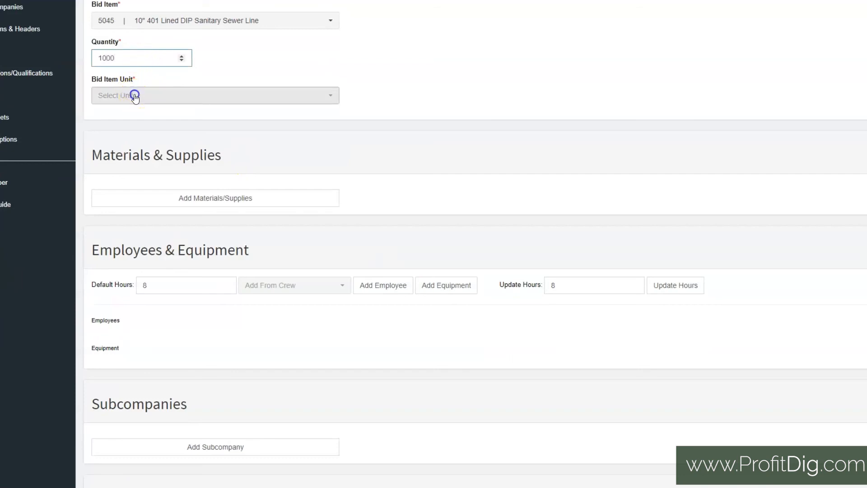
pyautogui.click(135, 95)
pyautogui.click(136, 146)
# Step: Review the new line item's remaining cost sections and its tax, overhead, bond and profit margin rates
pyautogui.scroll(-3, 361, 182)
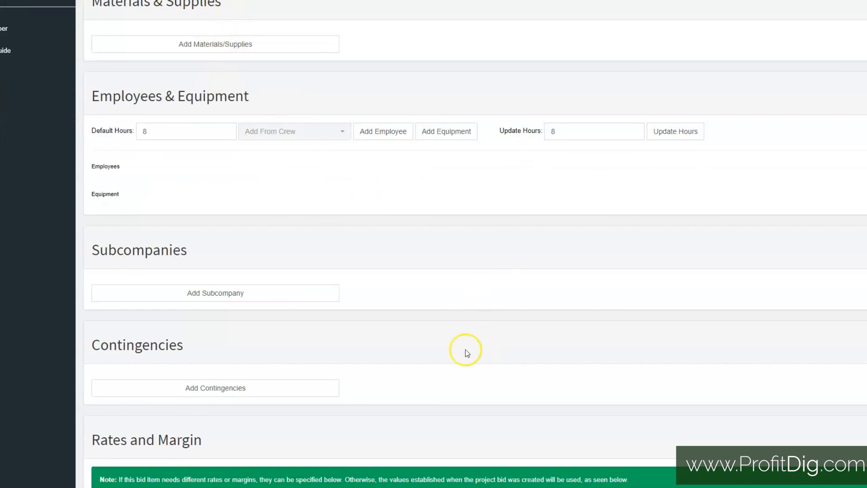
pyautogui.scroll(-1, 459, 332)
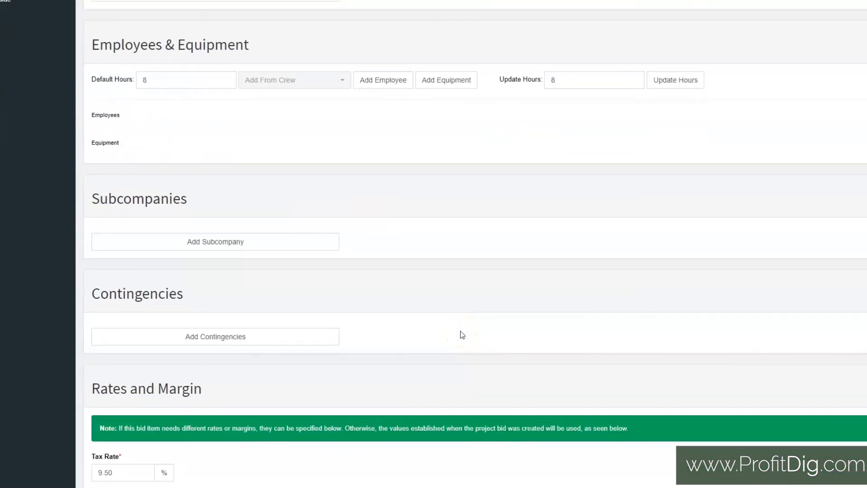
pyautogui.scroll(-3, 462, 334)
pyautogui.click(465, 334)
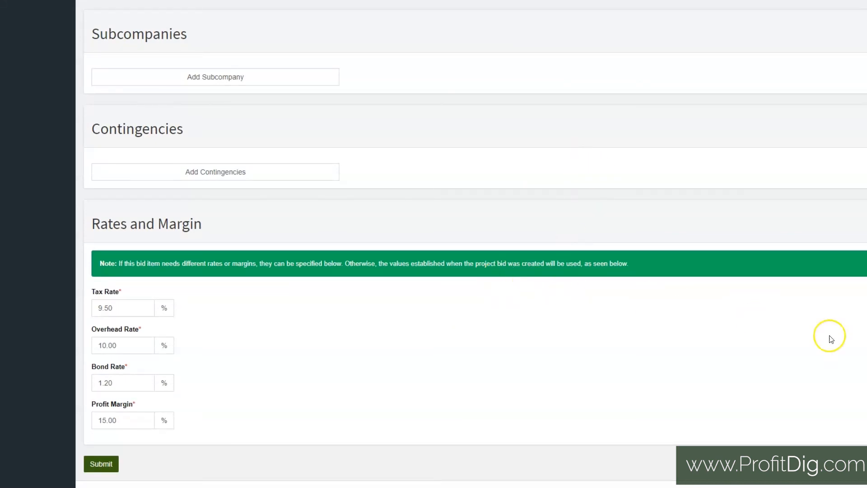
pyautogui.click(124, 305)
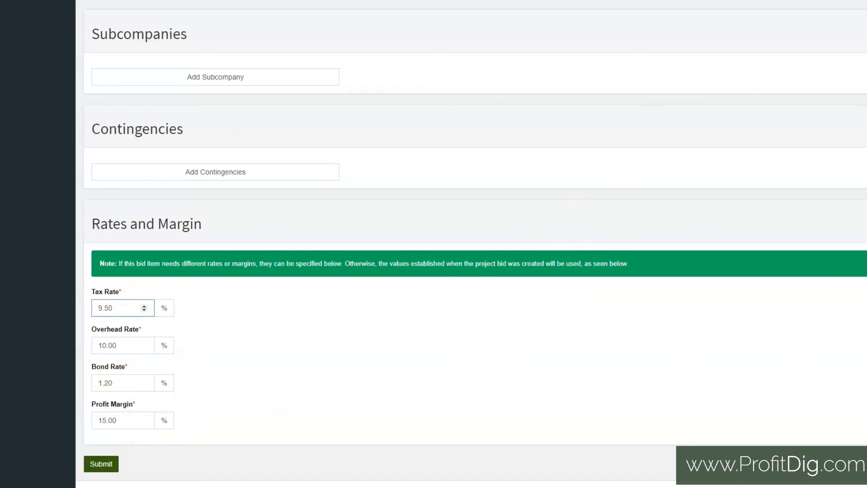
# Step: Return to the Test Bid overview without submitting the new line item and review the bid information and line items
pyautogui.scroll(12, 471, 244)
pyautogui.click(154, 93)
pyautogui.scroll(-3, 479, 383)
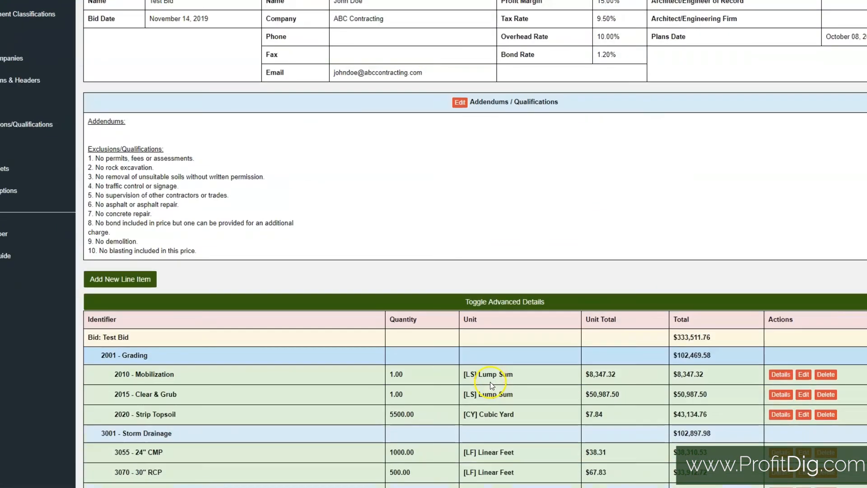
pyautogui.scroll(-2, 490, 381)
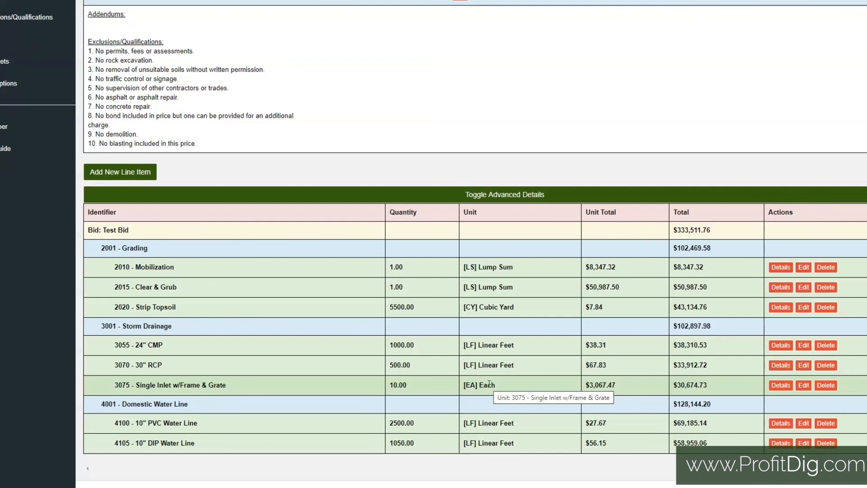
pyautogui.scroll(6, 489, 383)
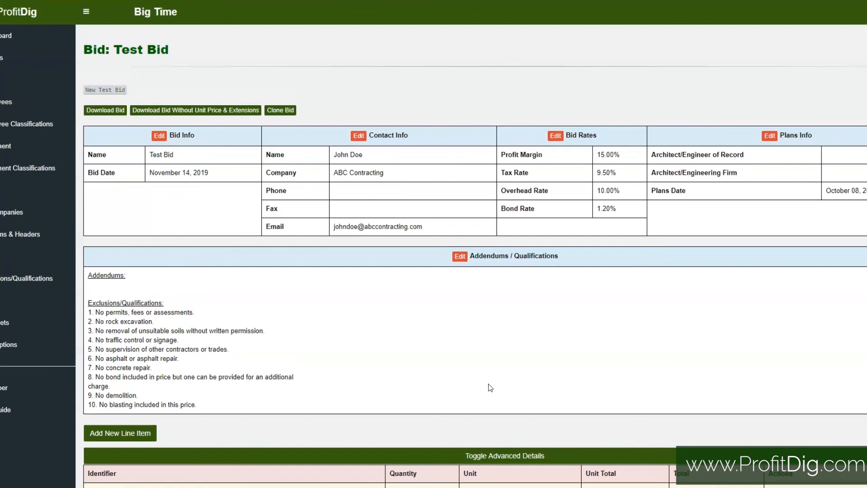
pyautogui.scroll(-5, 490, 387)
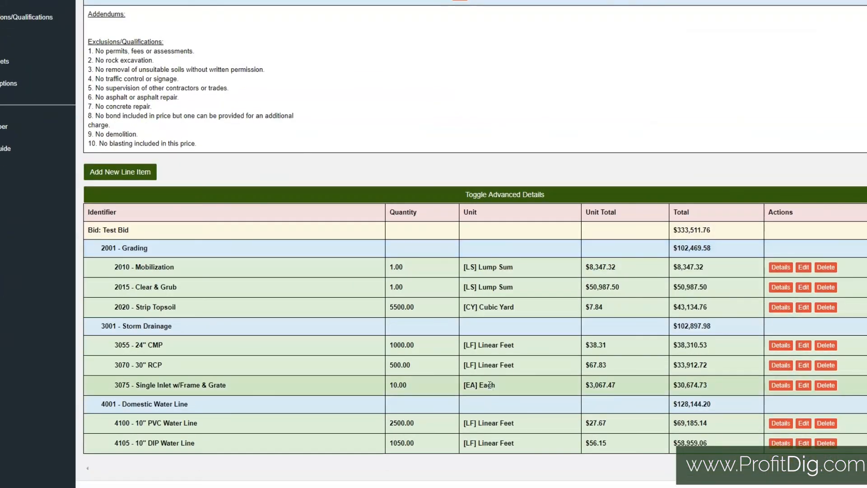